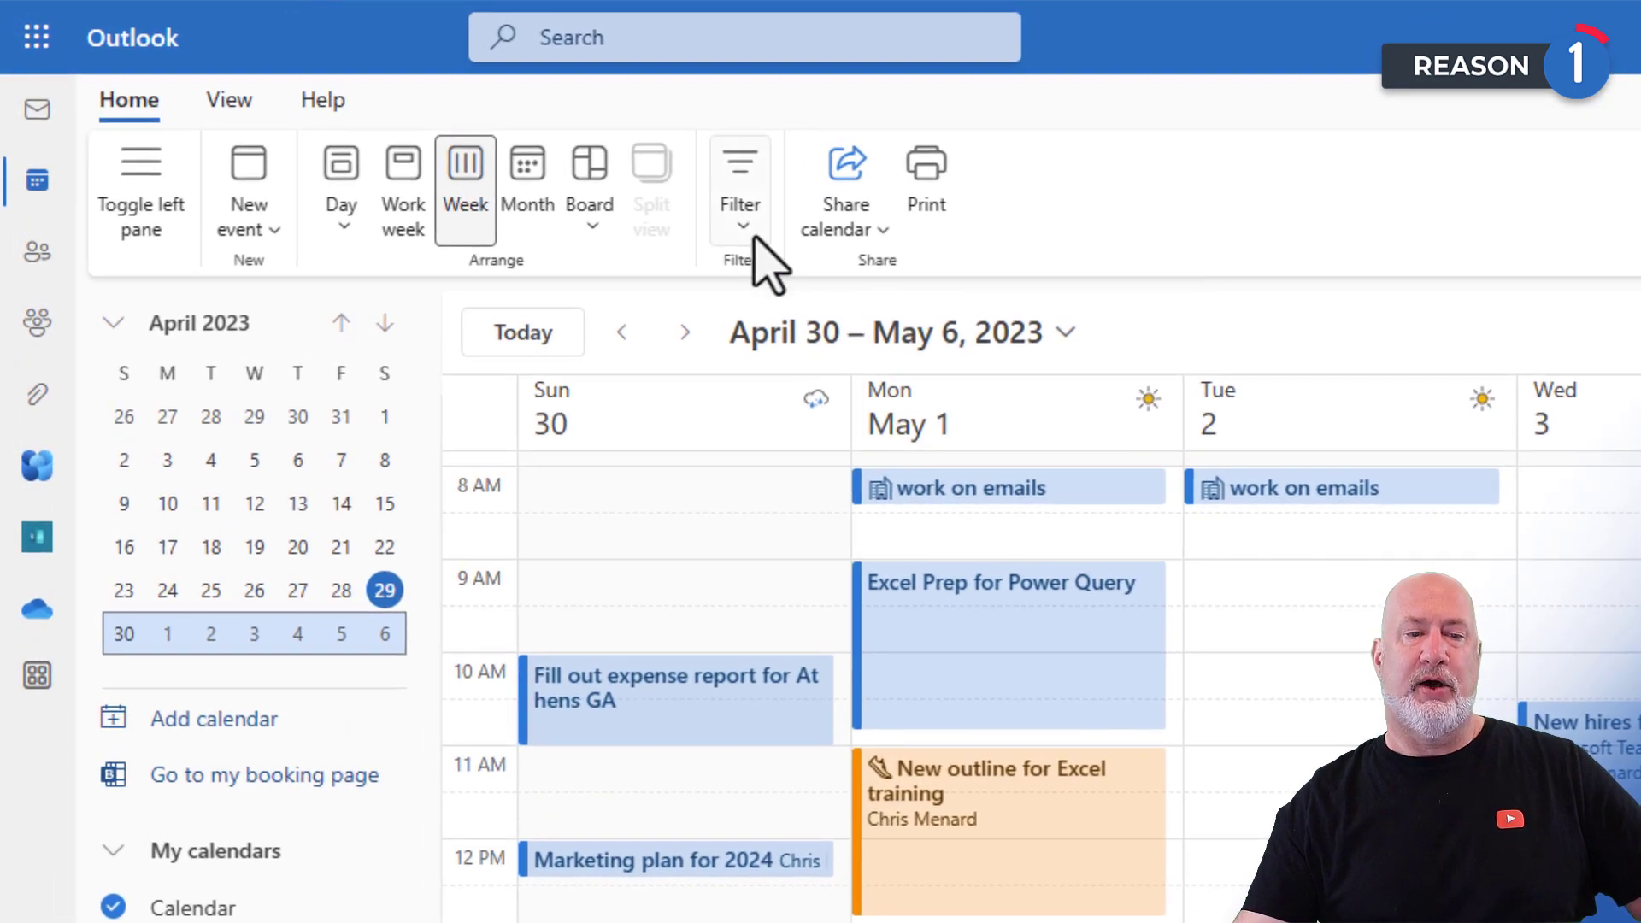
Filter the calendar to show only appointments, and reset the filter to all items.
click(746, 231)
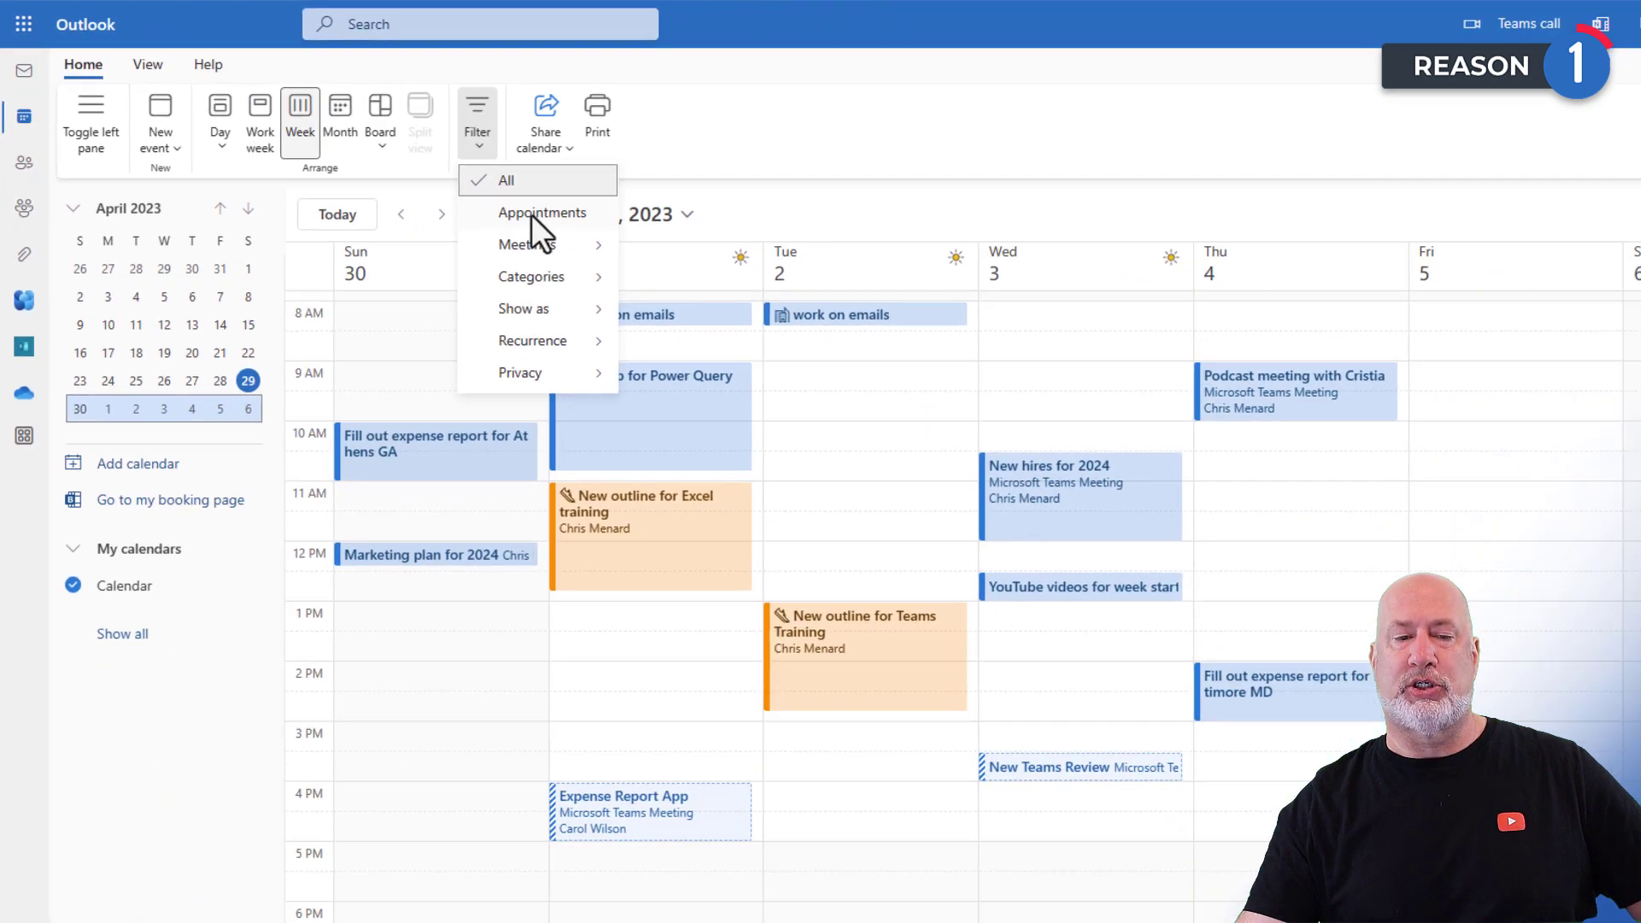
click(821, 334)
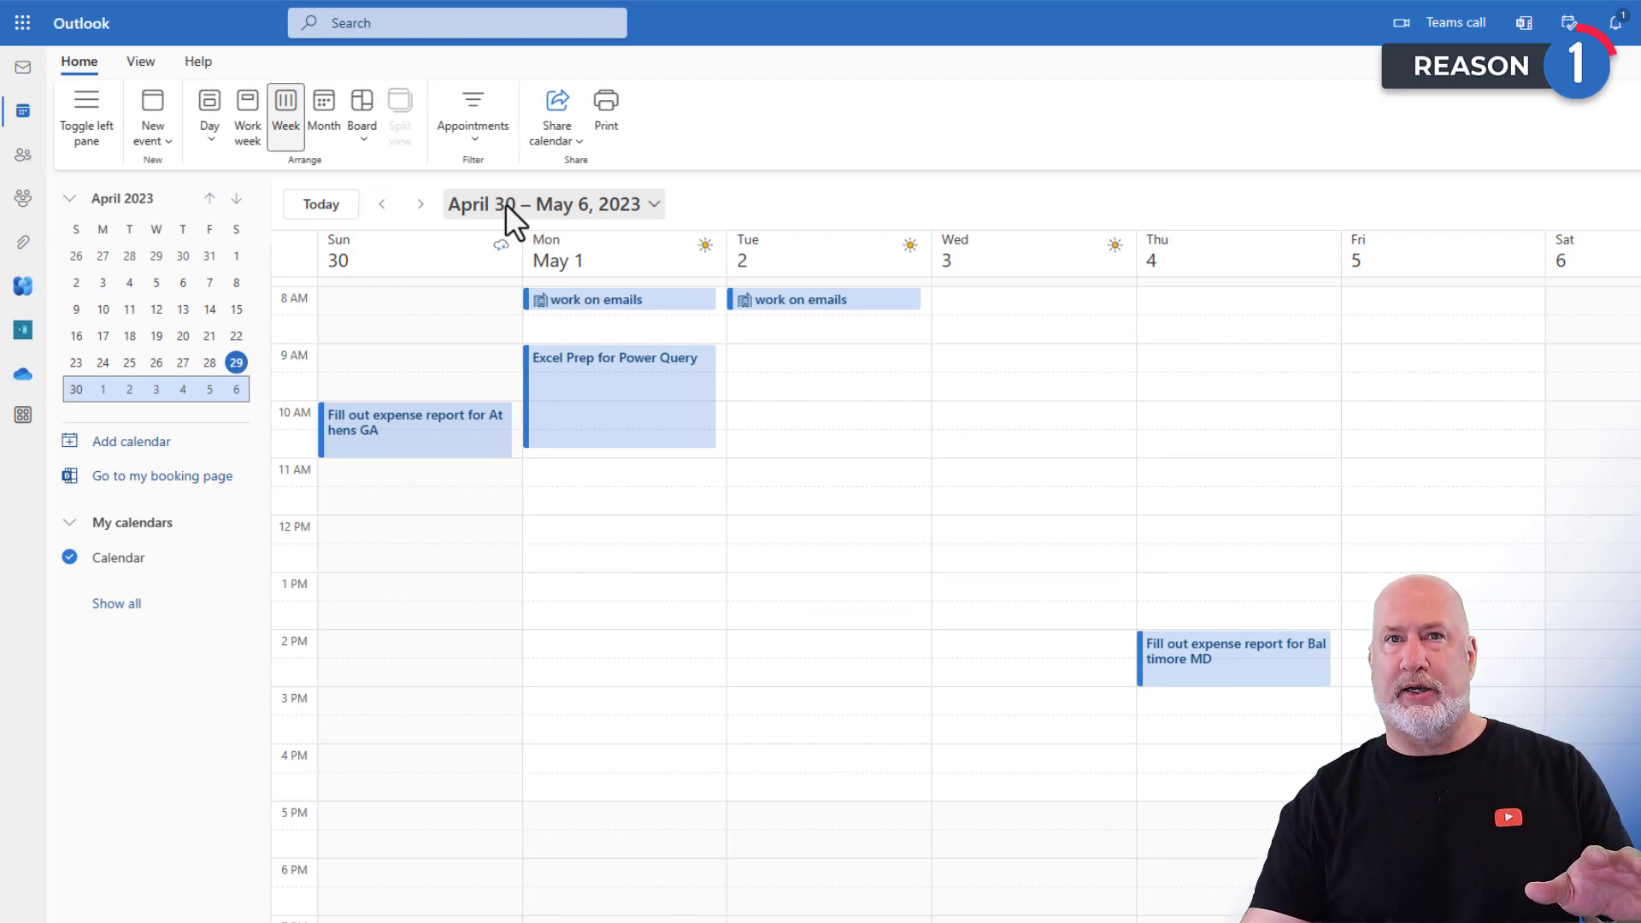
click(475, 137)
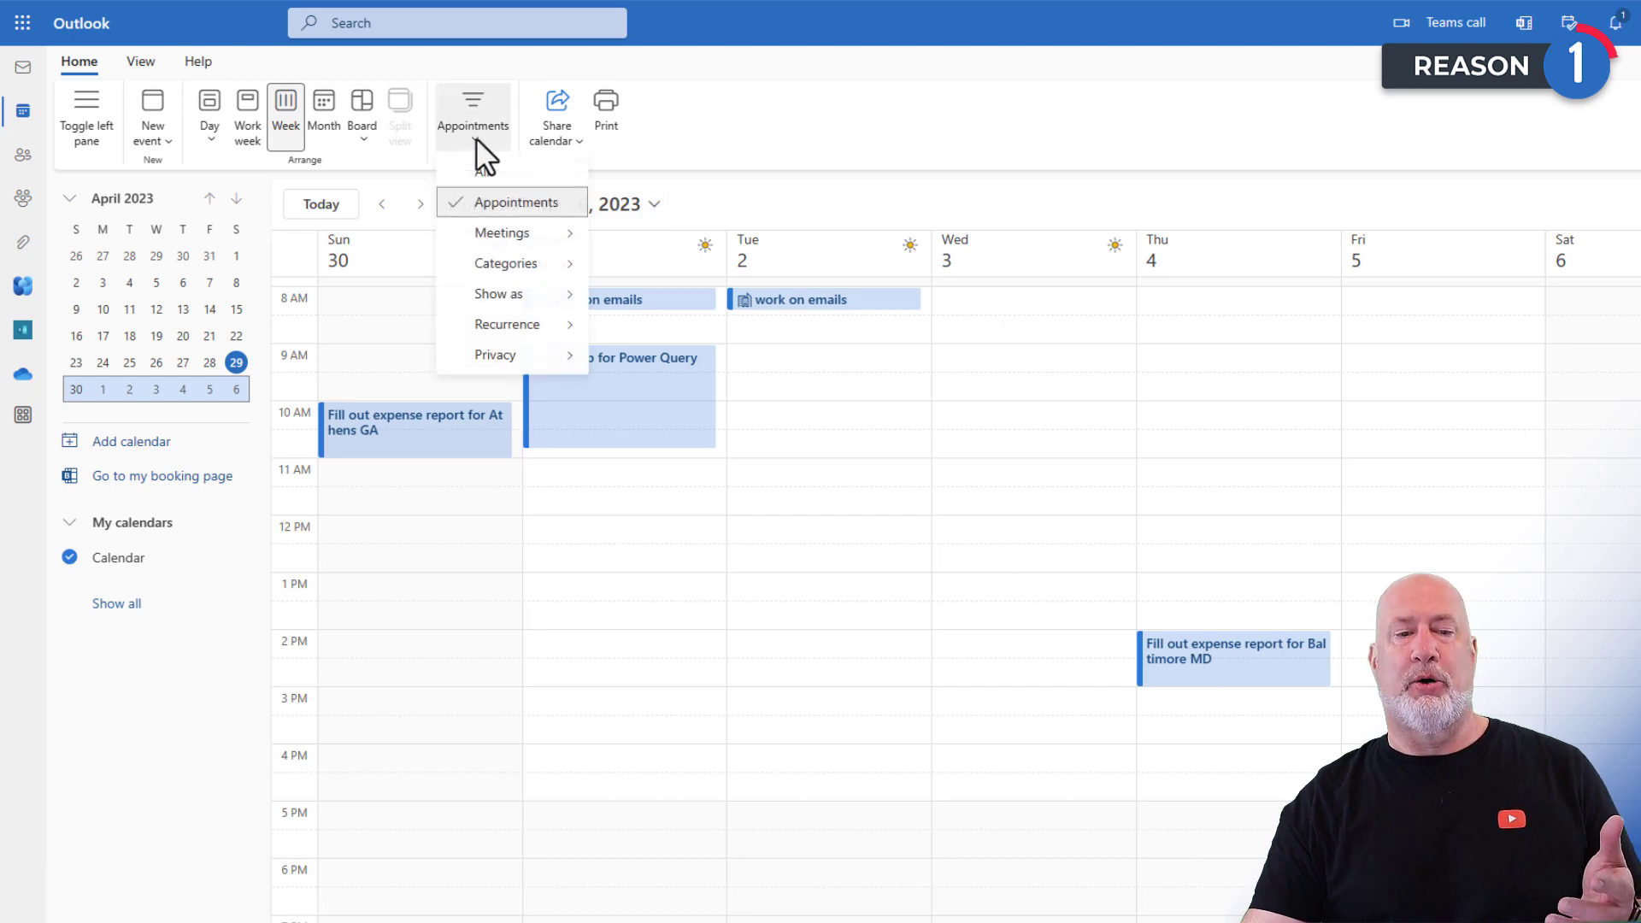
click(489, 171)
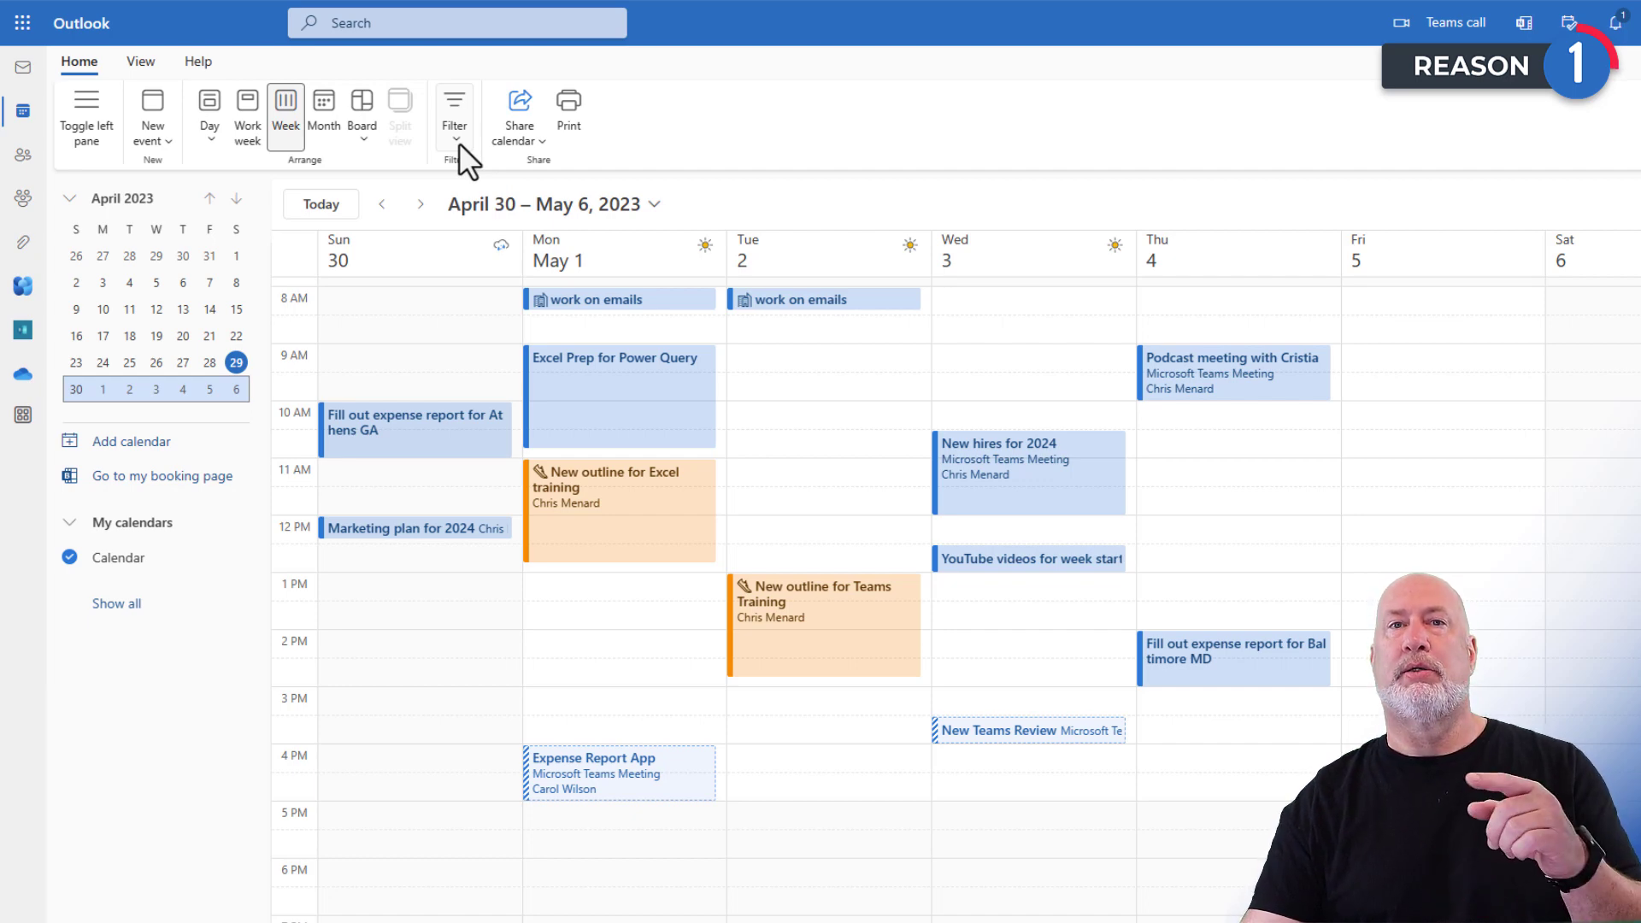
Filter the calendar to meetings with "I'm the organizer", and switch the filter to "I'm an attendee".
click(459, 143)
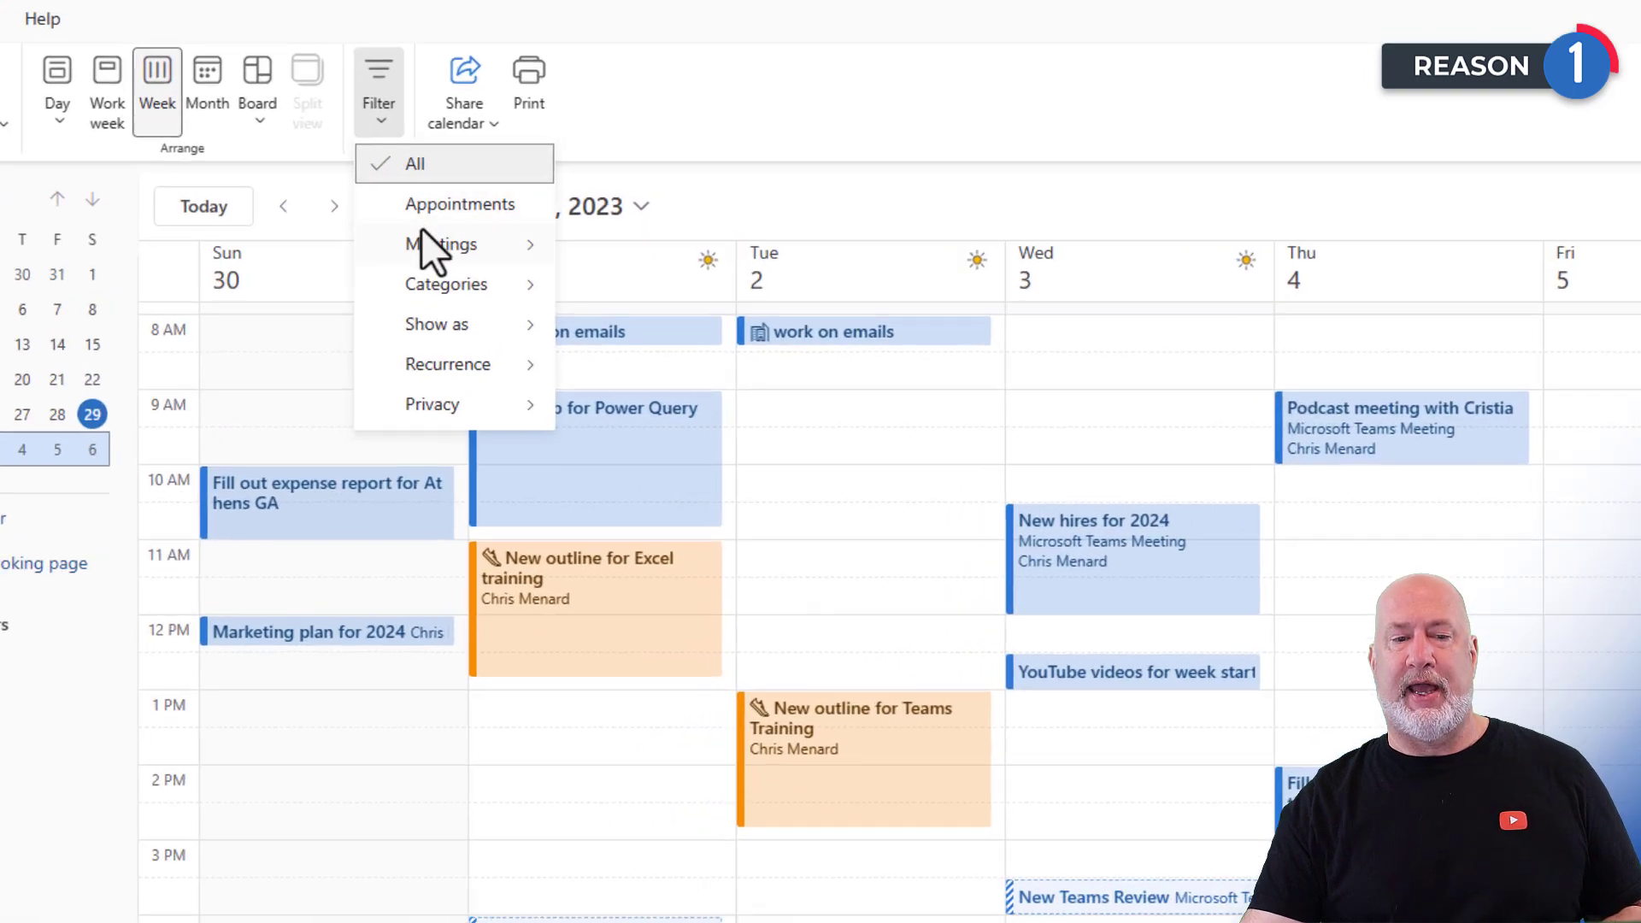
mouse_move(422, 240)
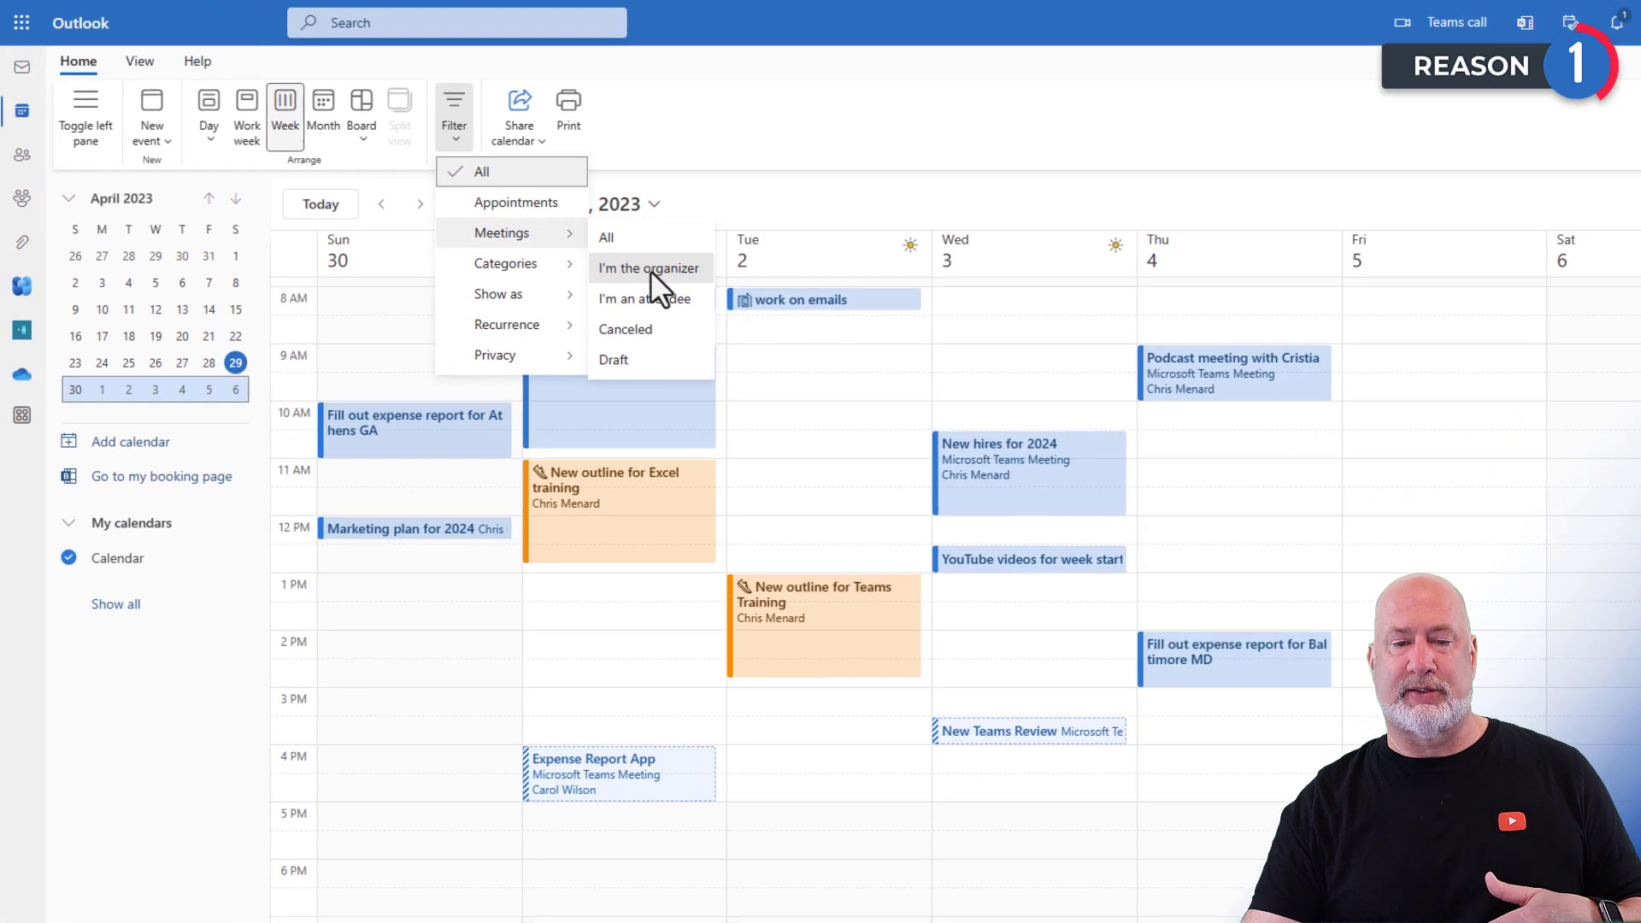
click(621, 314)
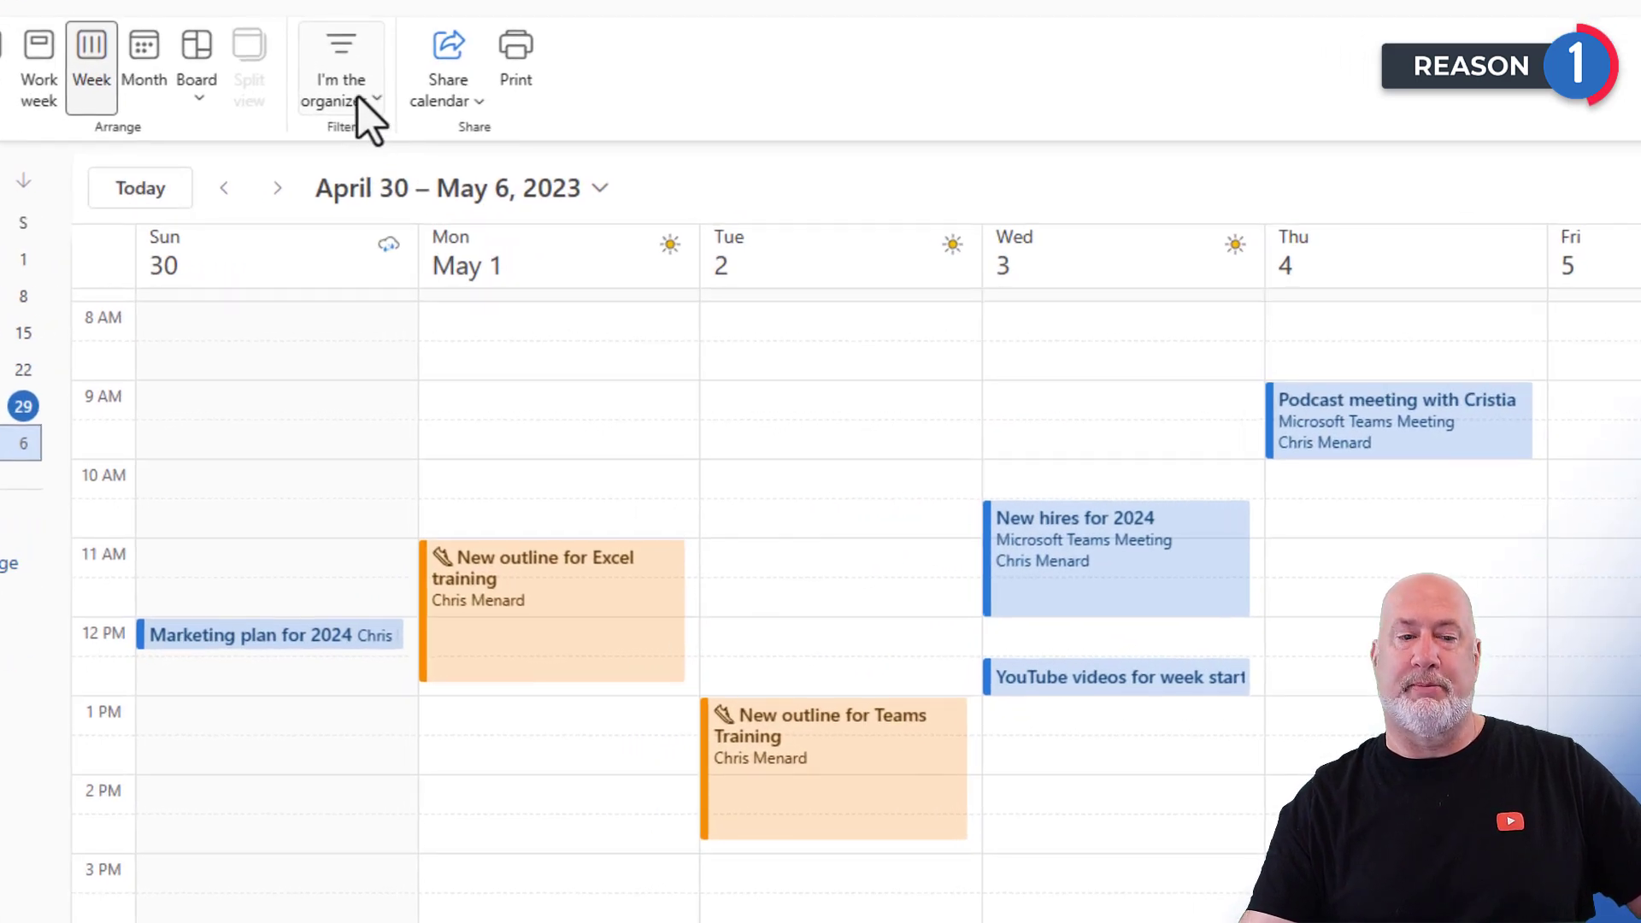
click(359, 96)
mouse_move(393, 230)
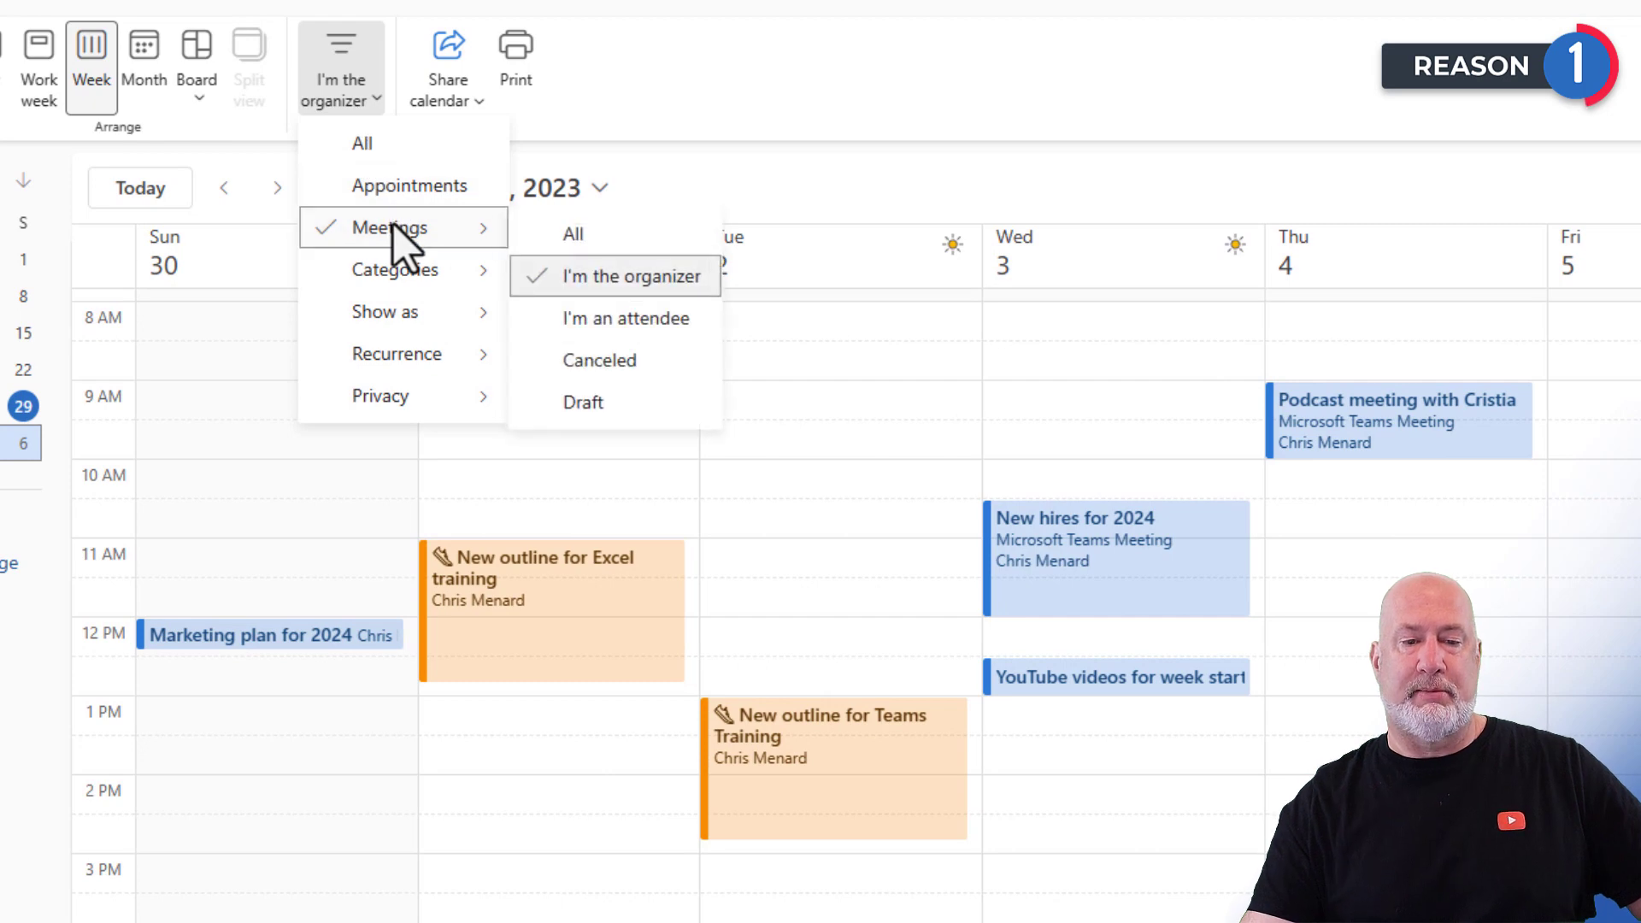
click(612, 322)
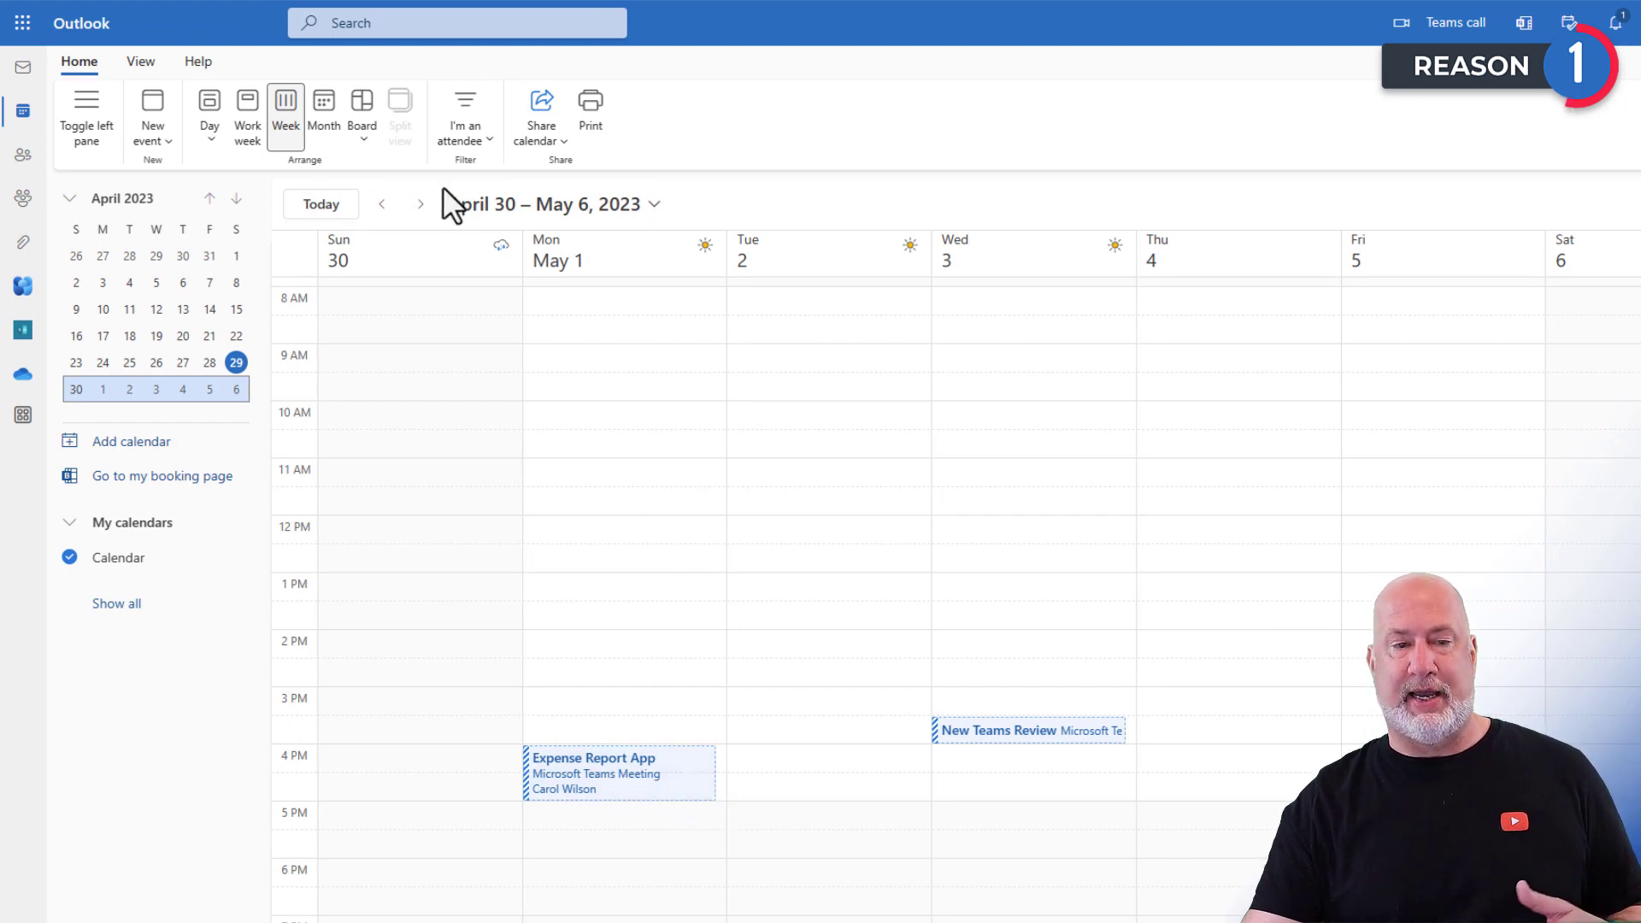
Switch the meetings filter back to "I'm the organizer".
click(466, 140)
mouse_move(502, 235)
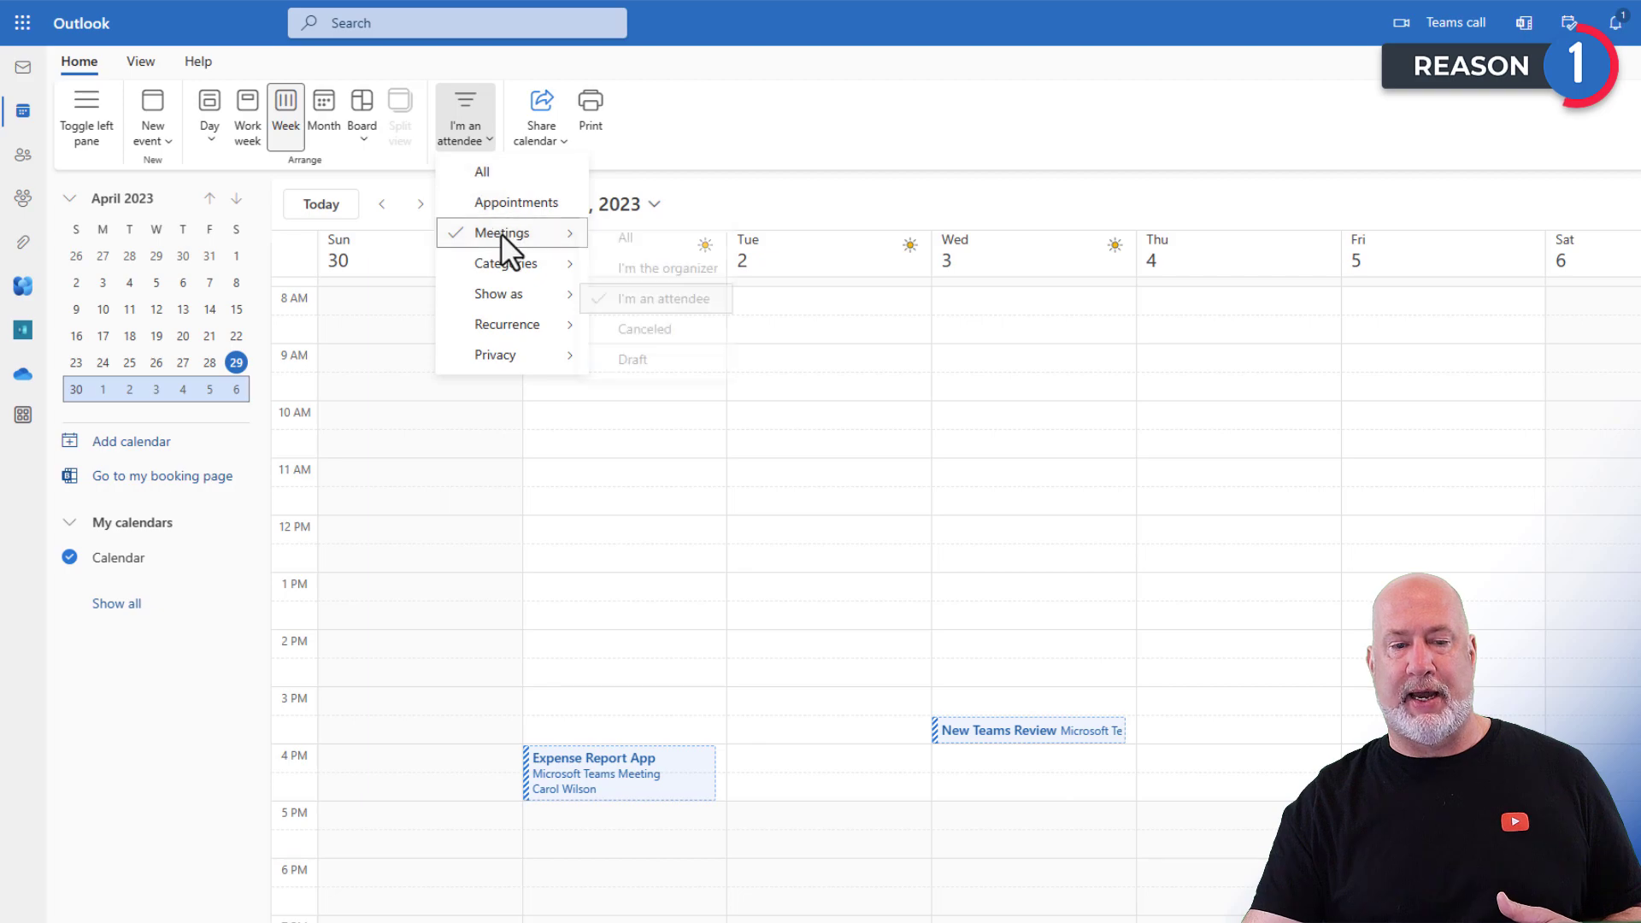
click(668, 267)
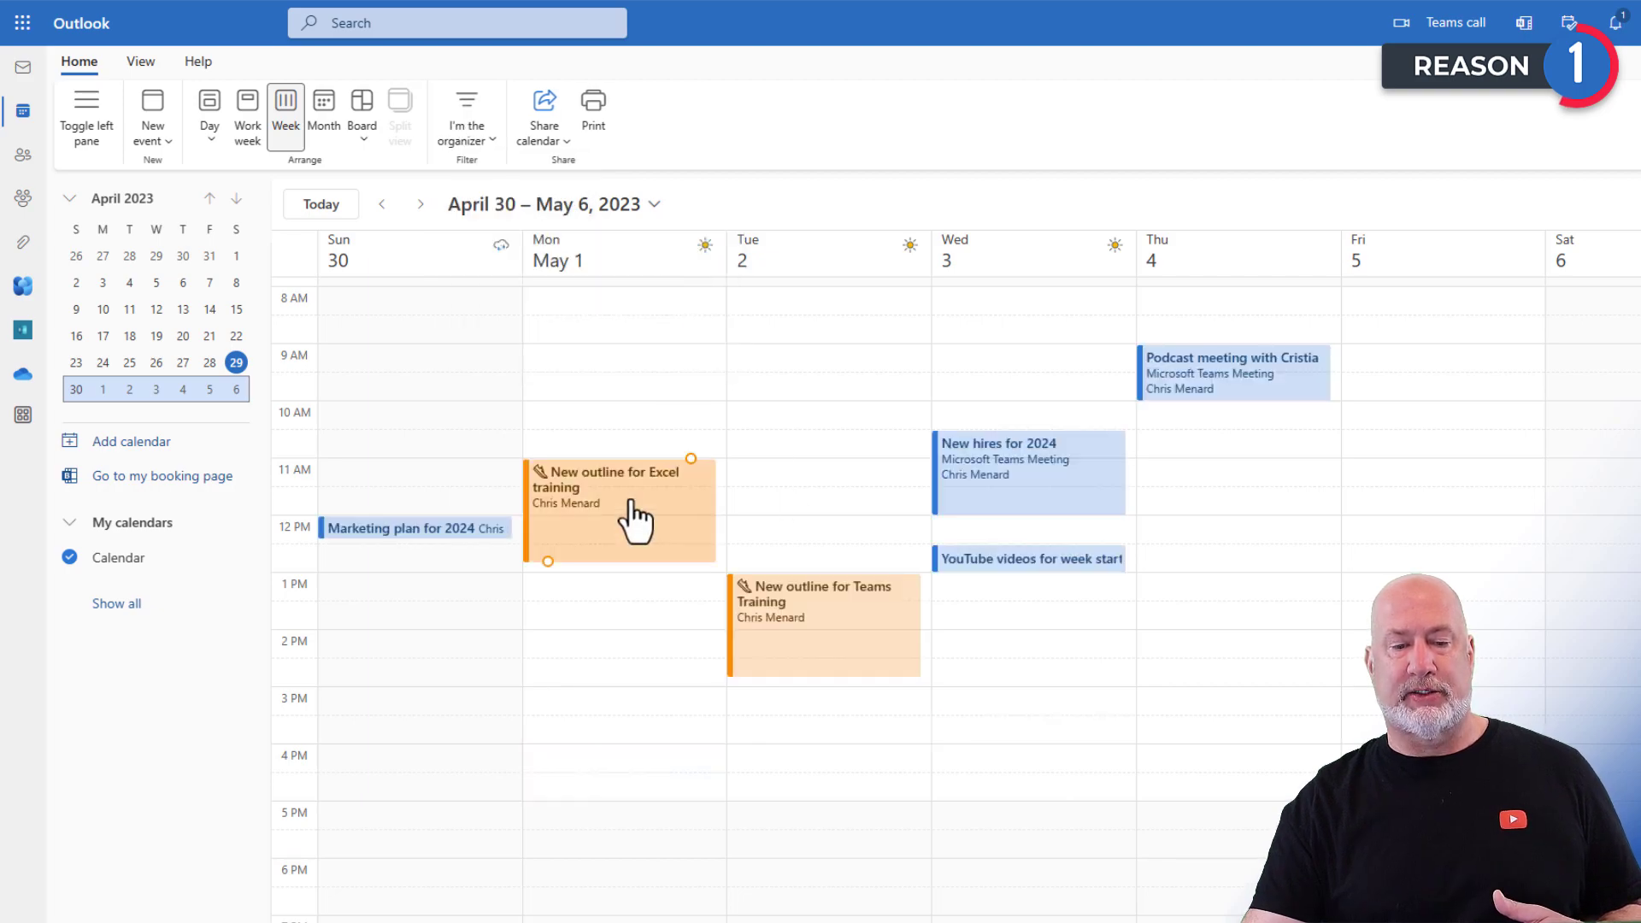
View the details of the Sunday meeting "Marketing plan for 2024" and reset the calendar filter to all items.
click(484, 530)
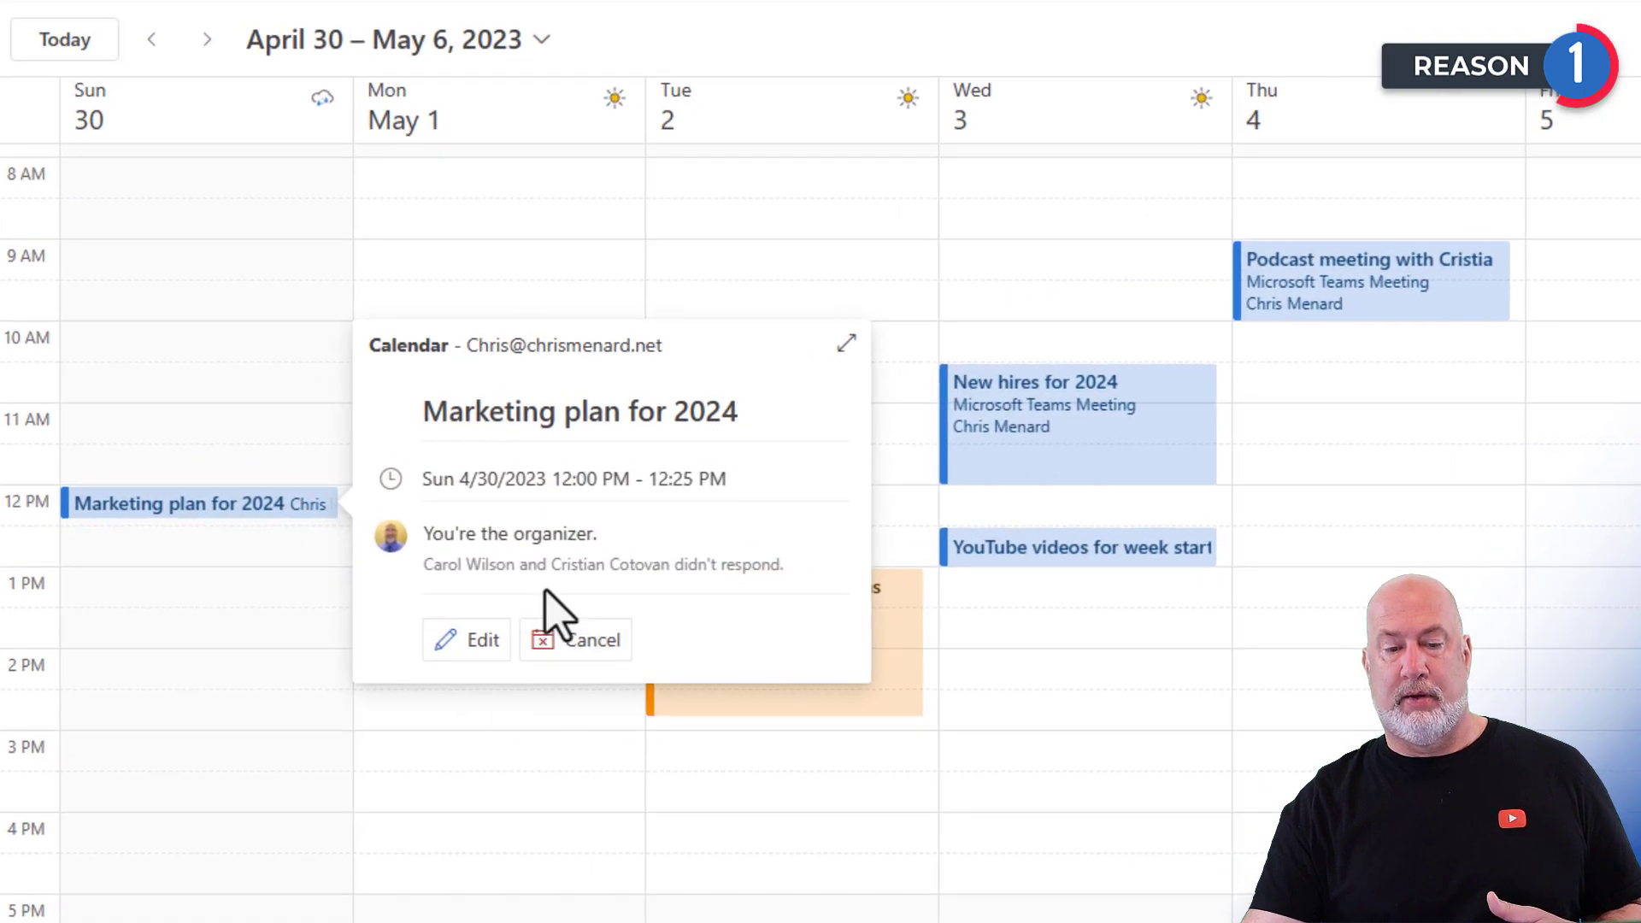
click(679, 282)
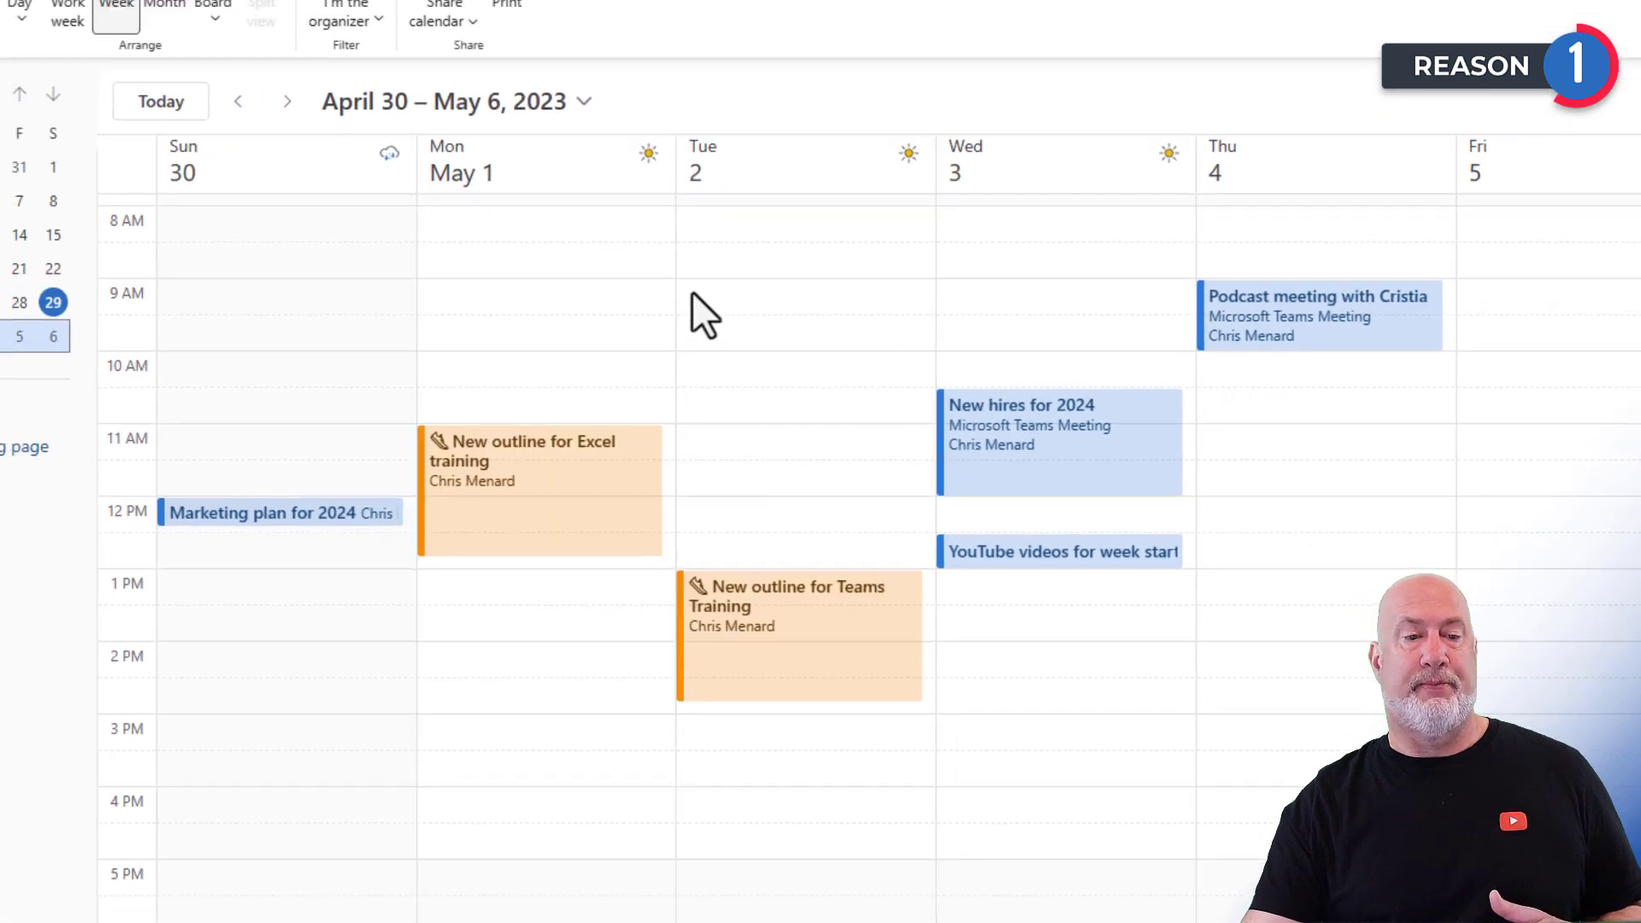
click(486, 141)
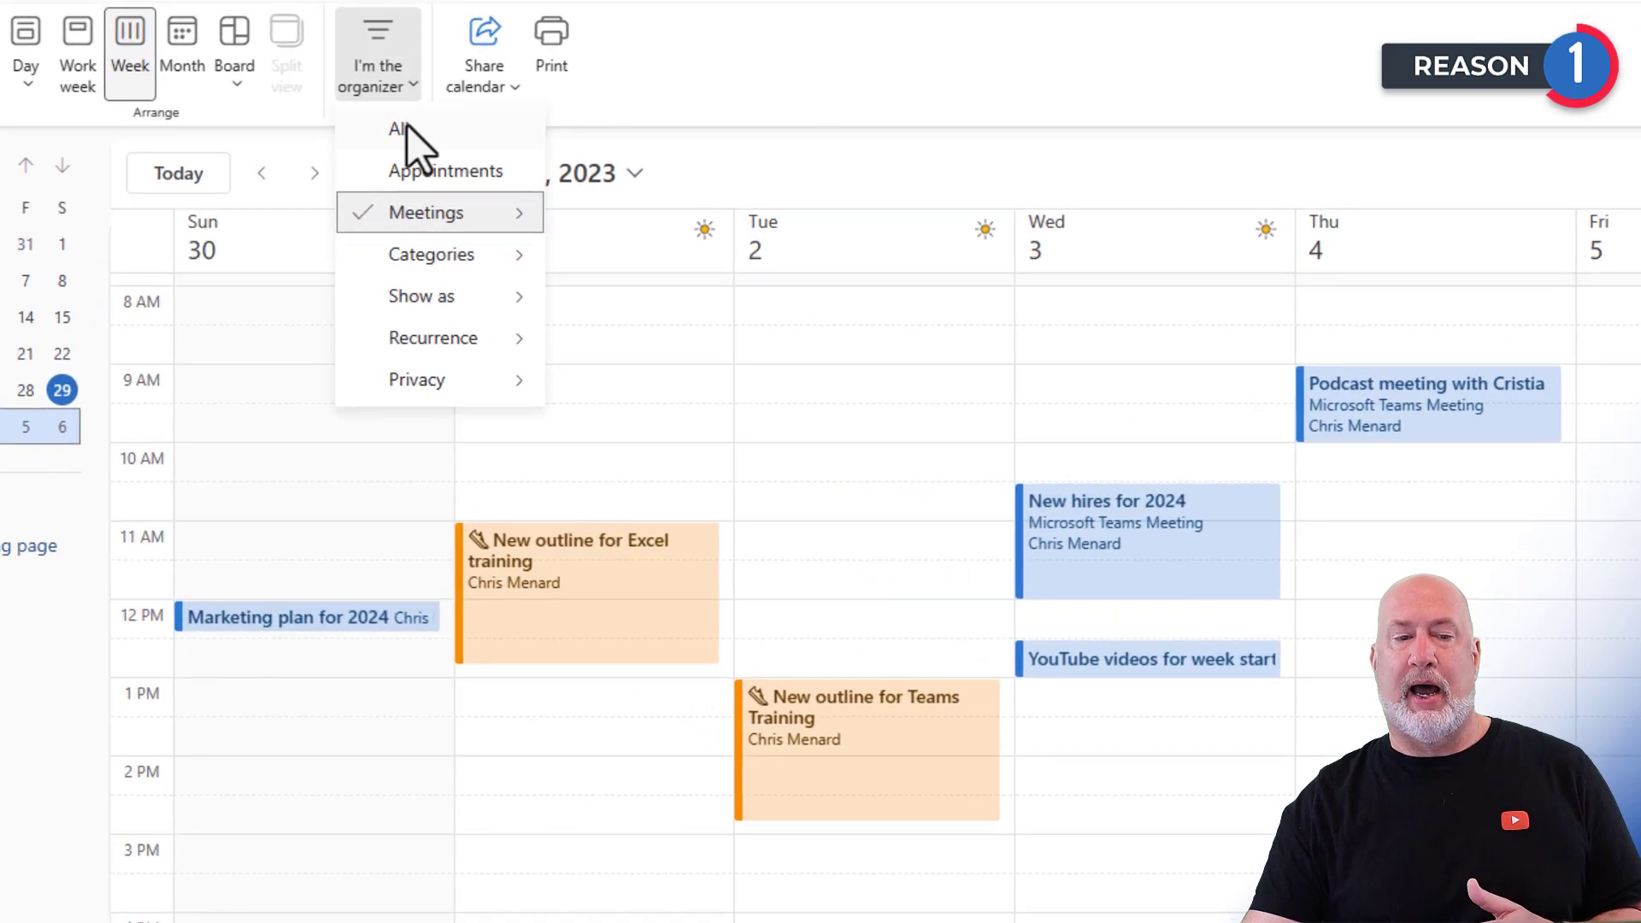
click(408, 125)
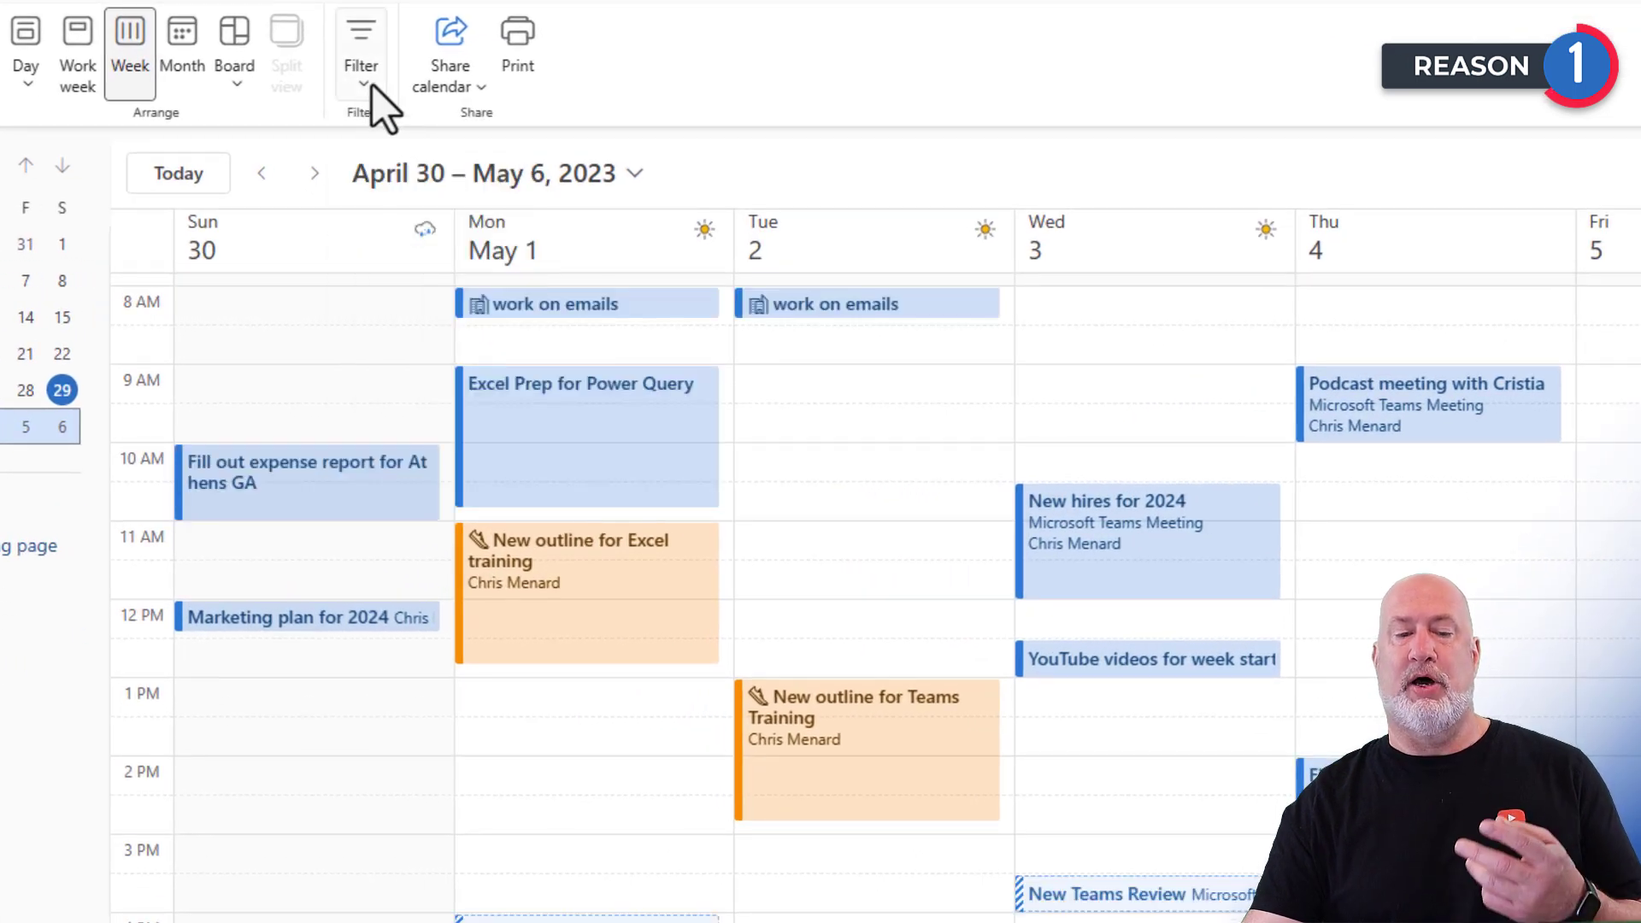
Assign the Purple category to Monday's "Excel Prep for Power Query" event.
click(637, 476)
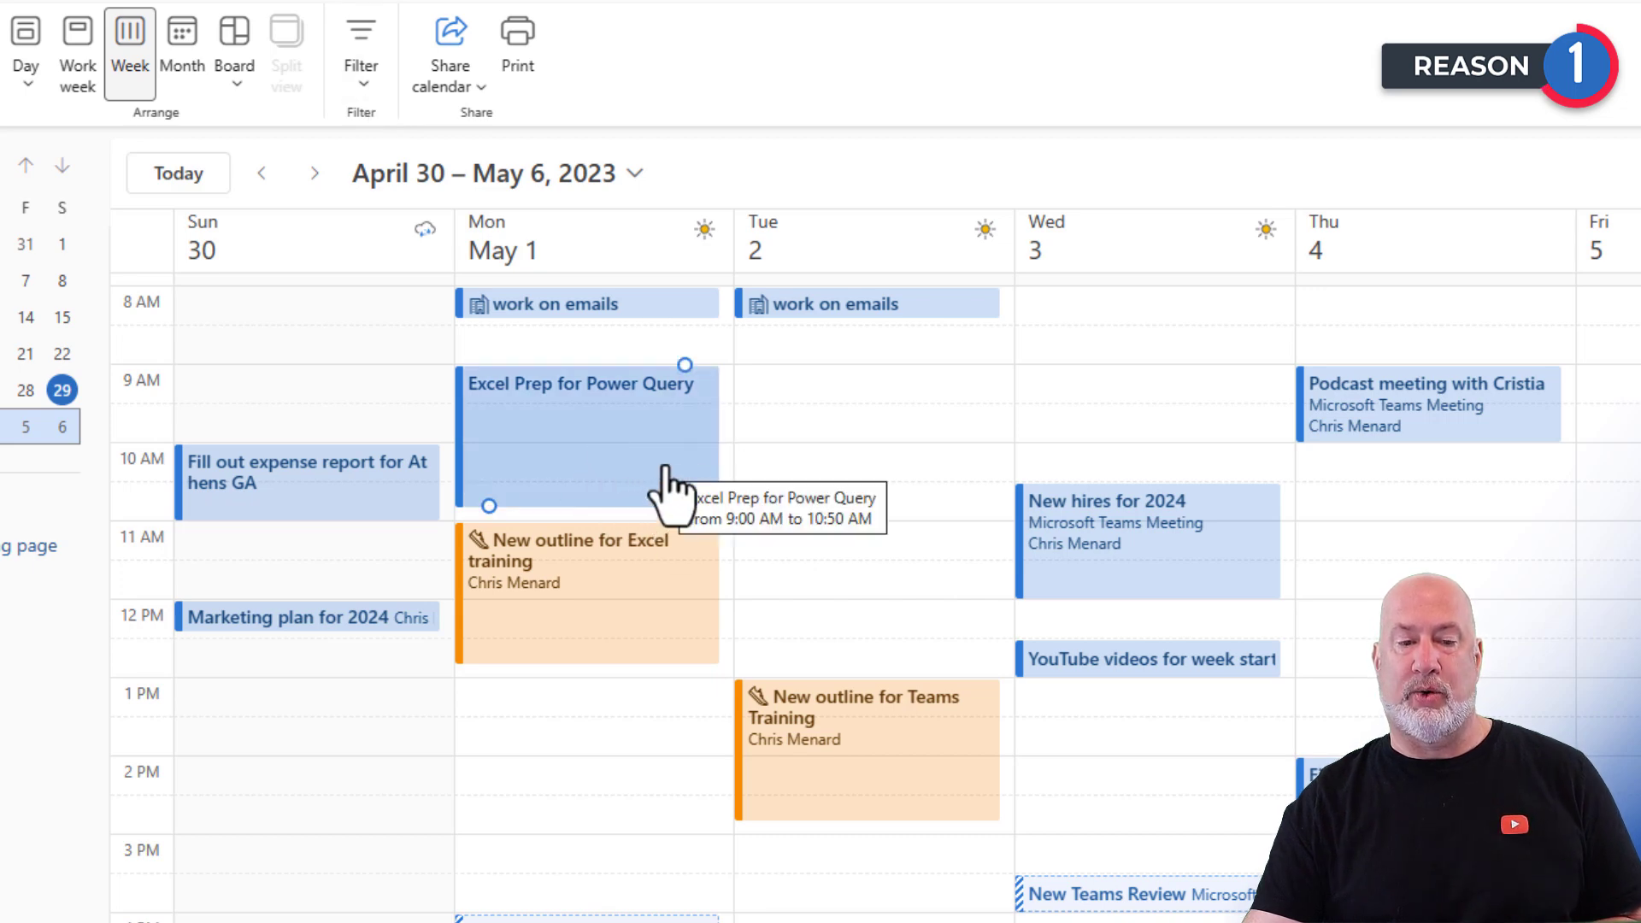
right_click(641, 415)
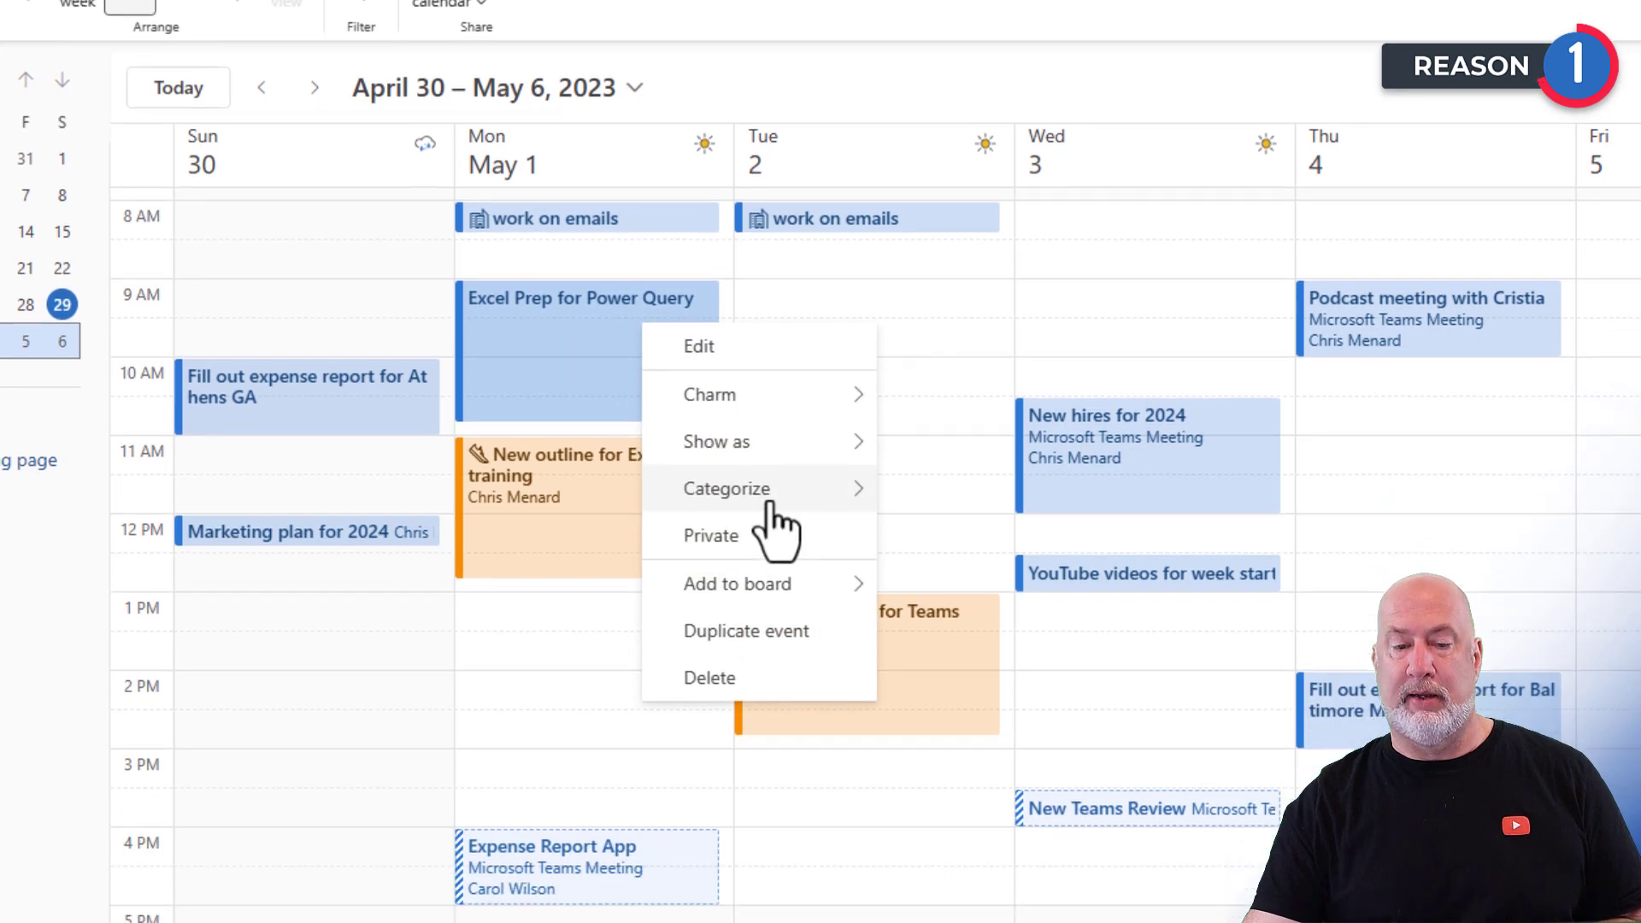
mouse_move(770, 581)
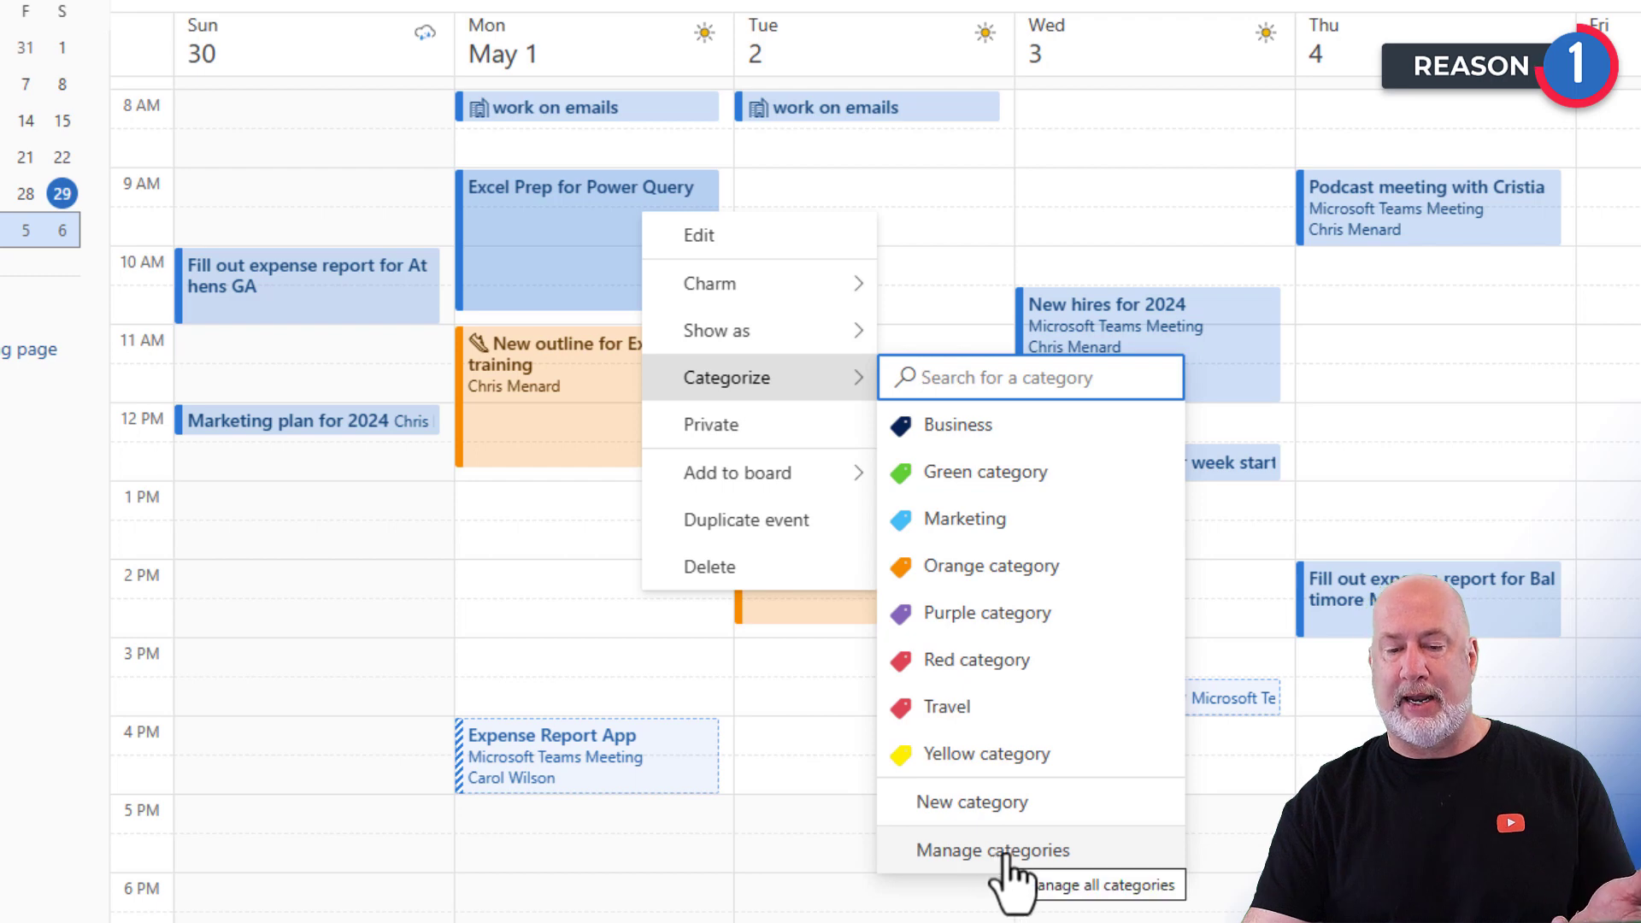
click(991, 628)
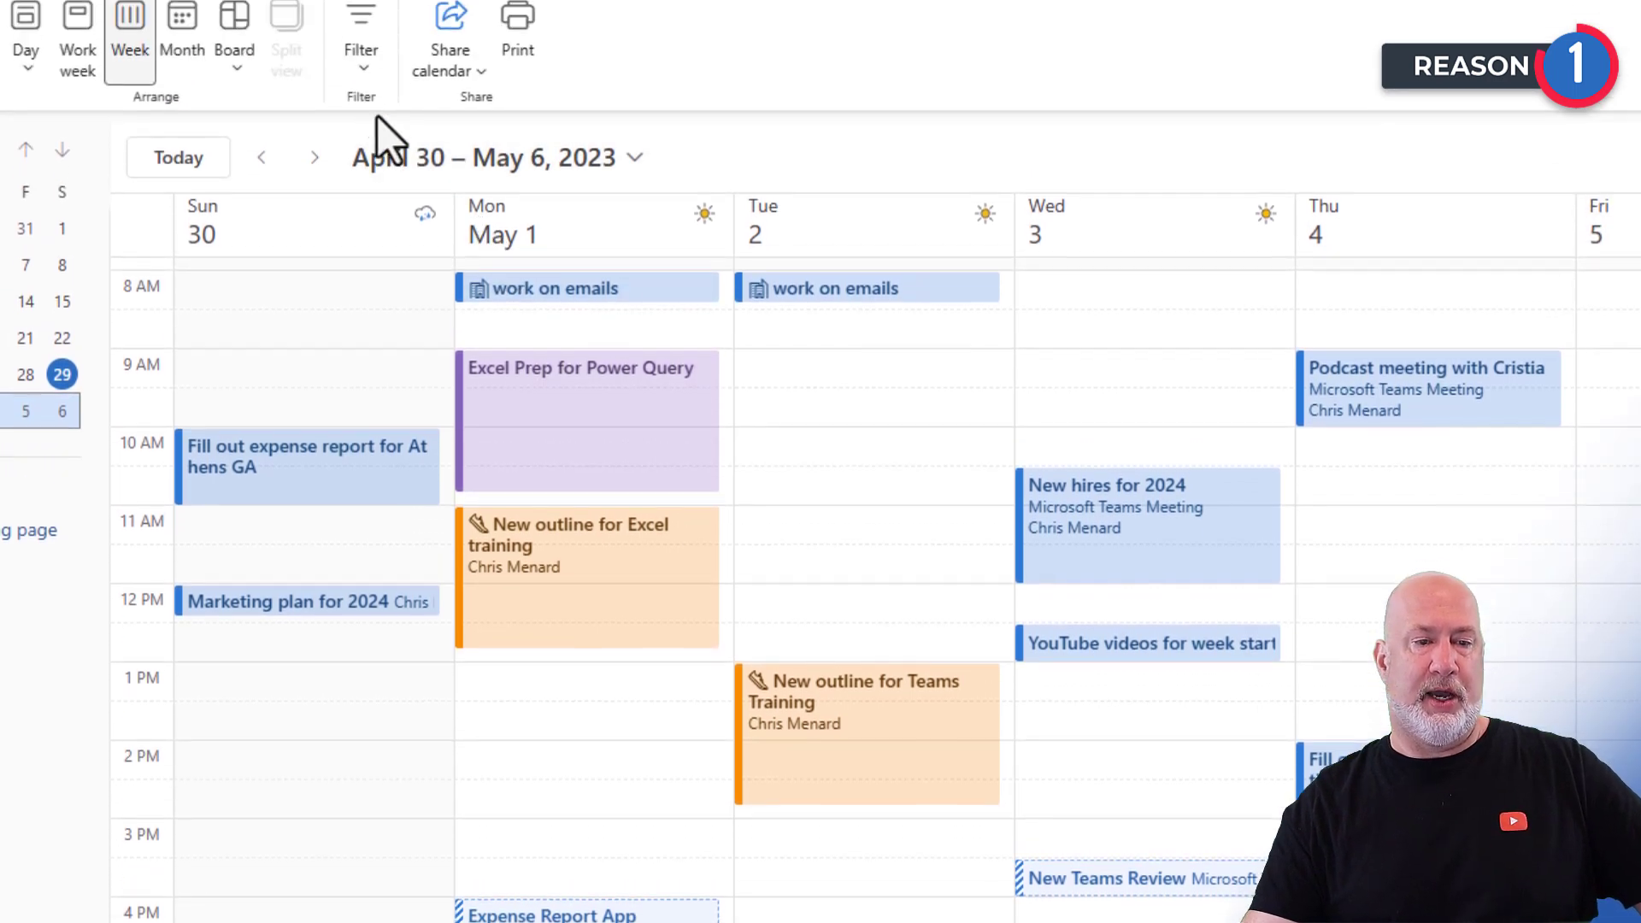
Filter the calendar by the Purple category, and switch the filter to the Orange category.
click(373, 98)
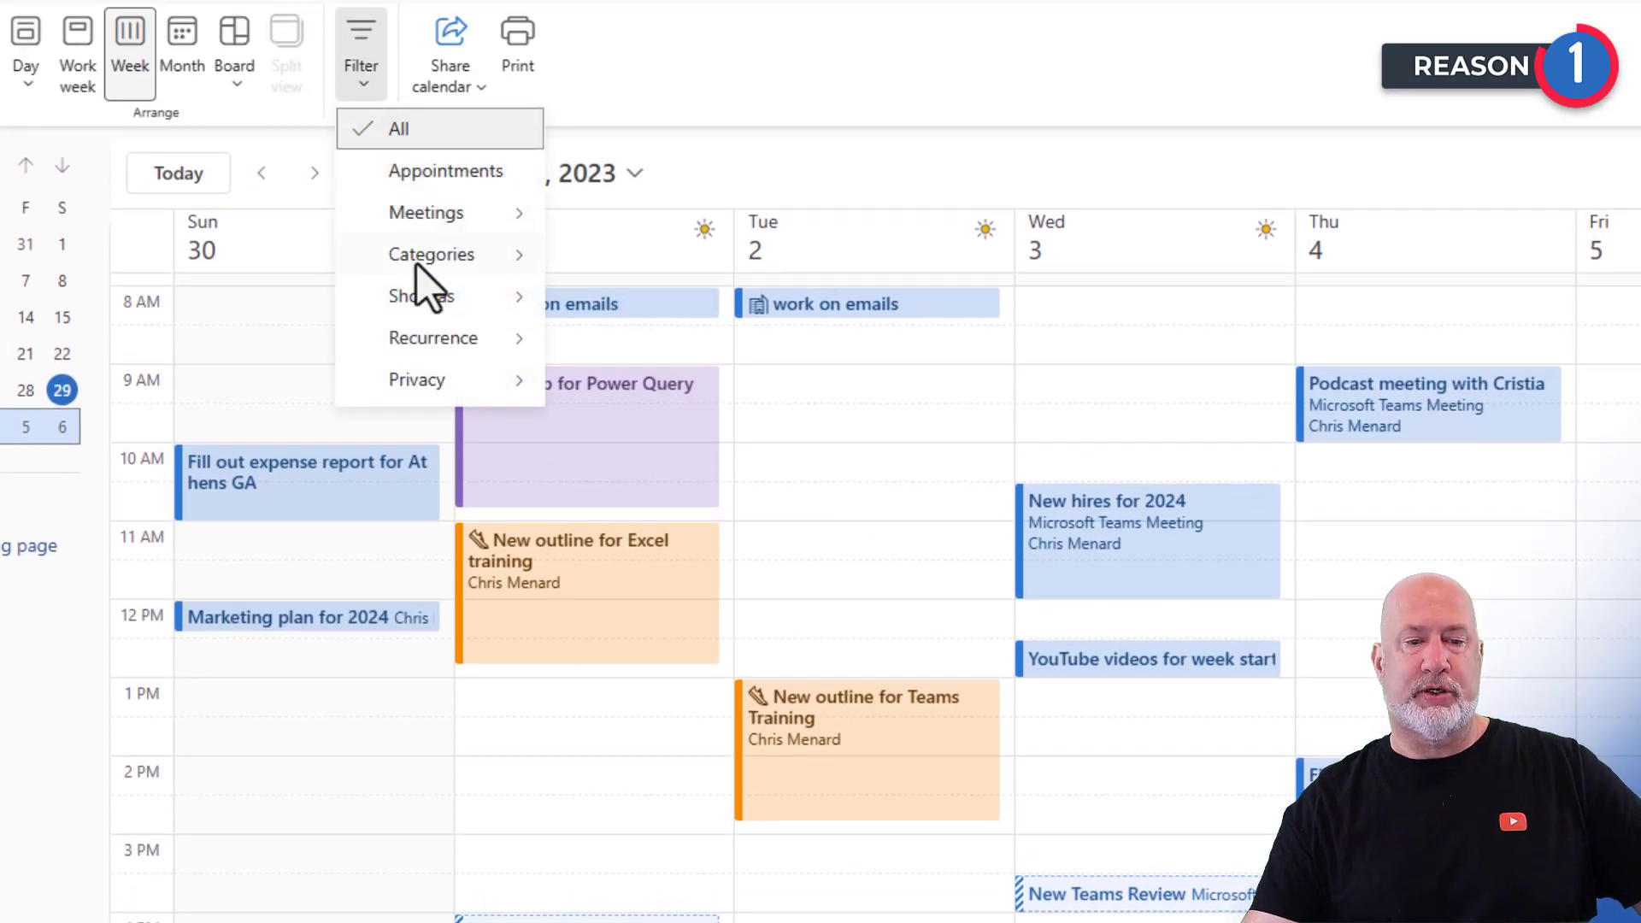
mouse_move(435, 257)
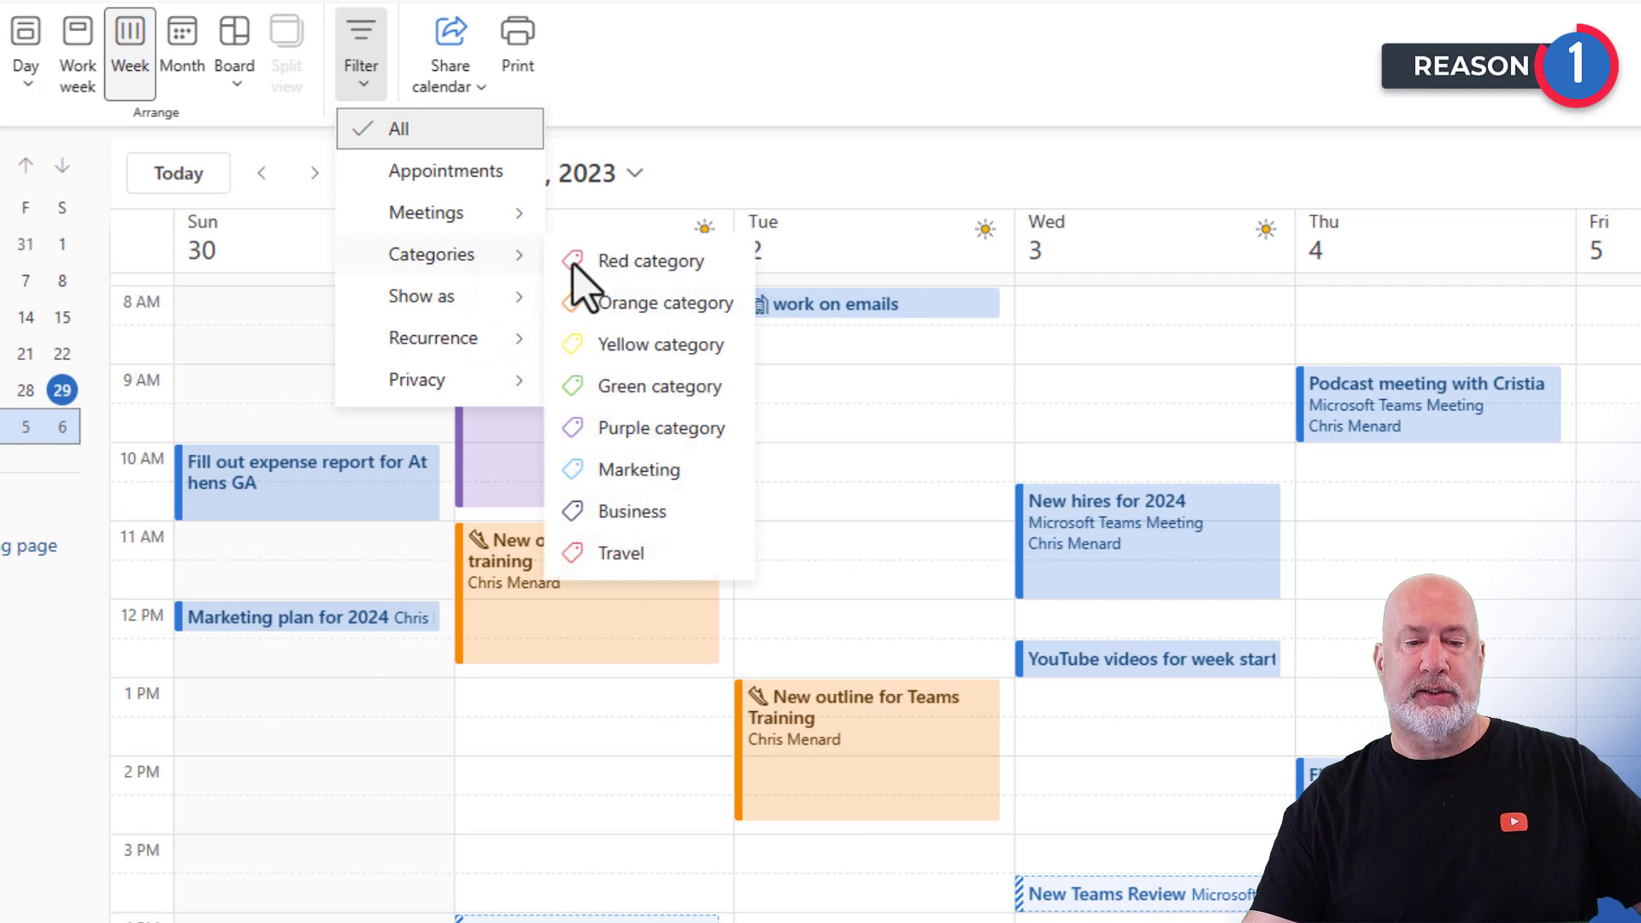
click(670, 429)
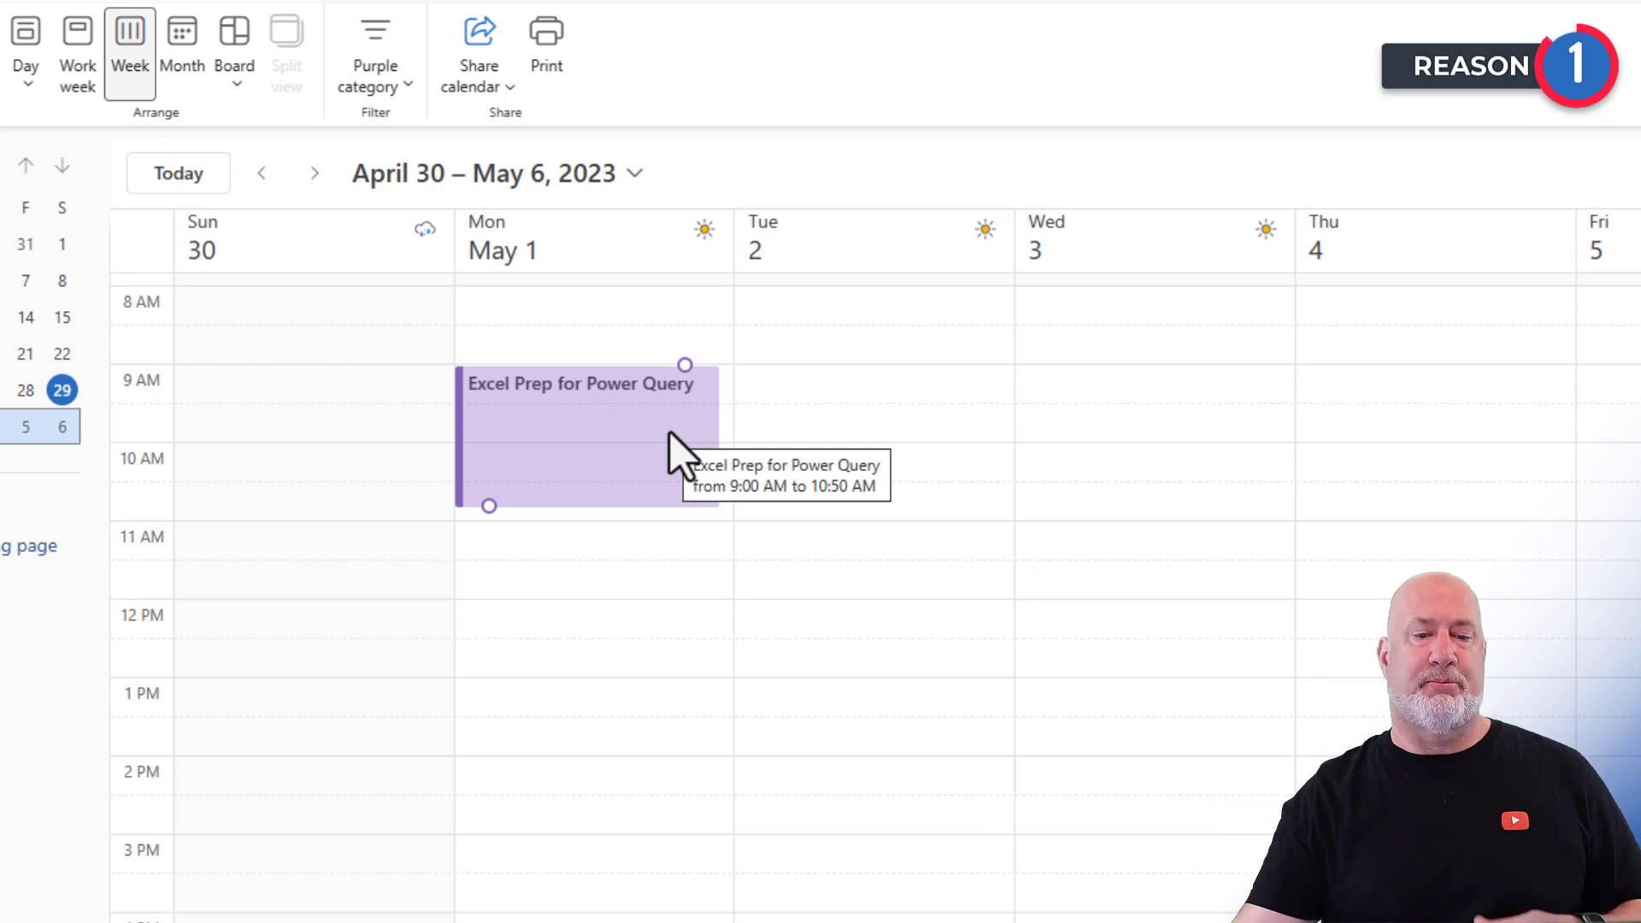
click(376, 79)
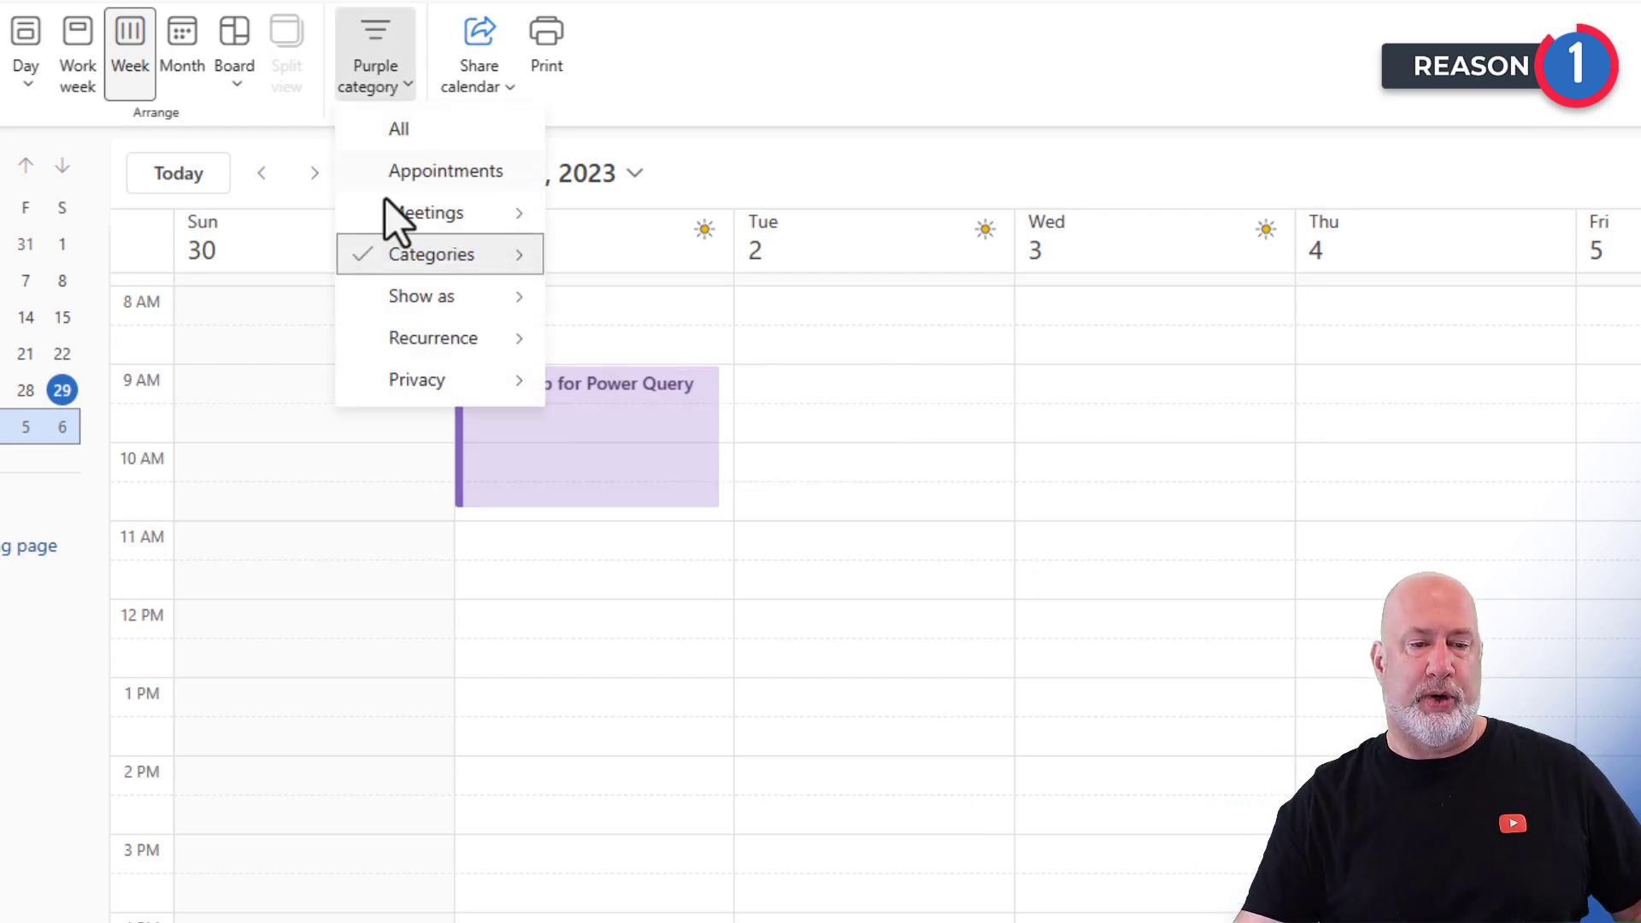
mouse_move(416, 267)
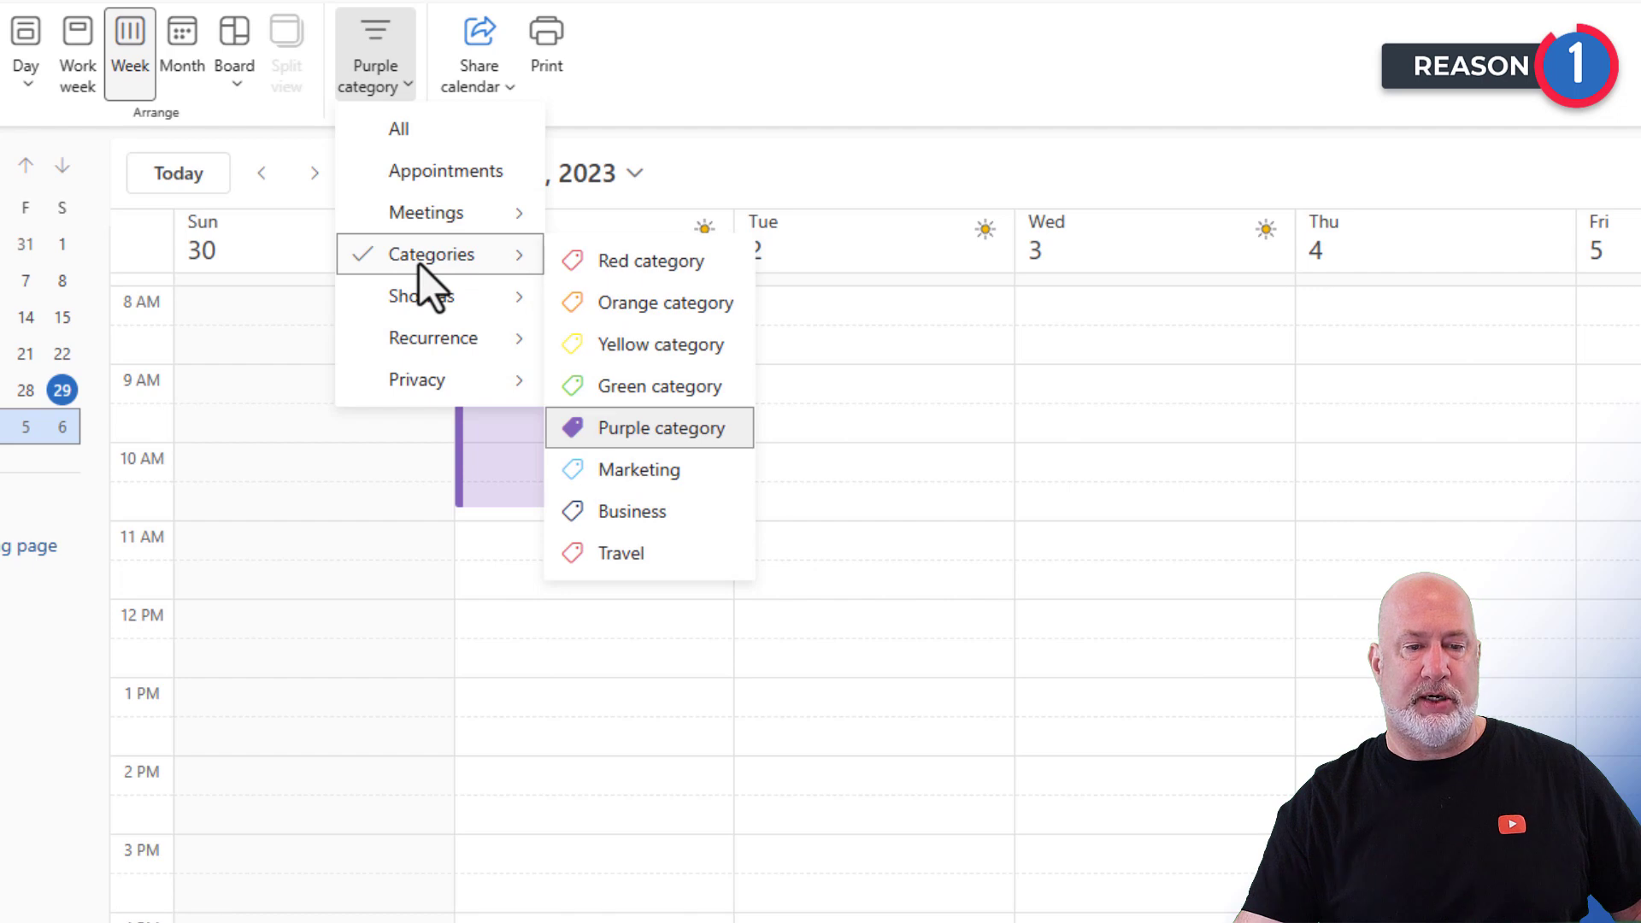
click(634, 311)
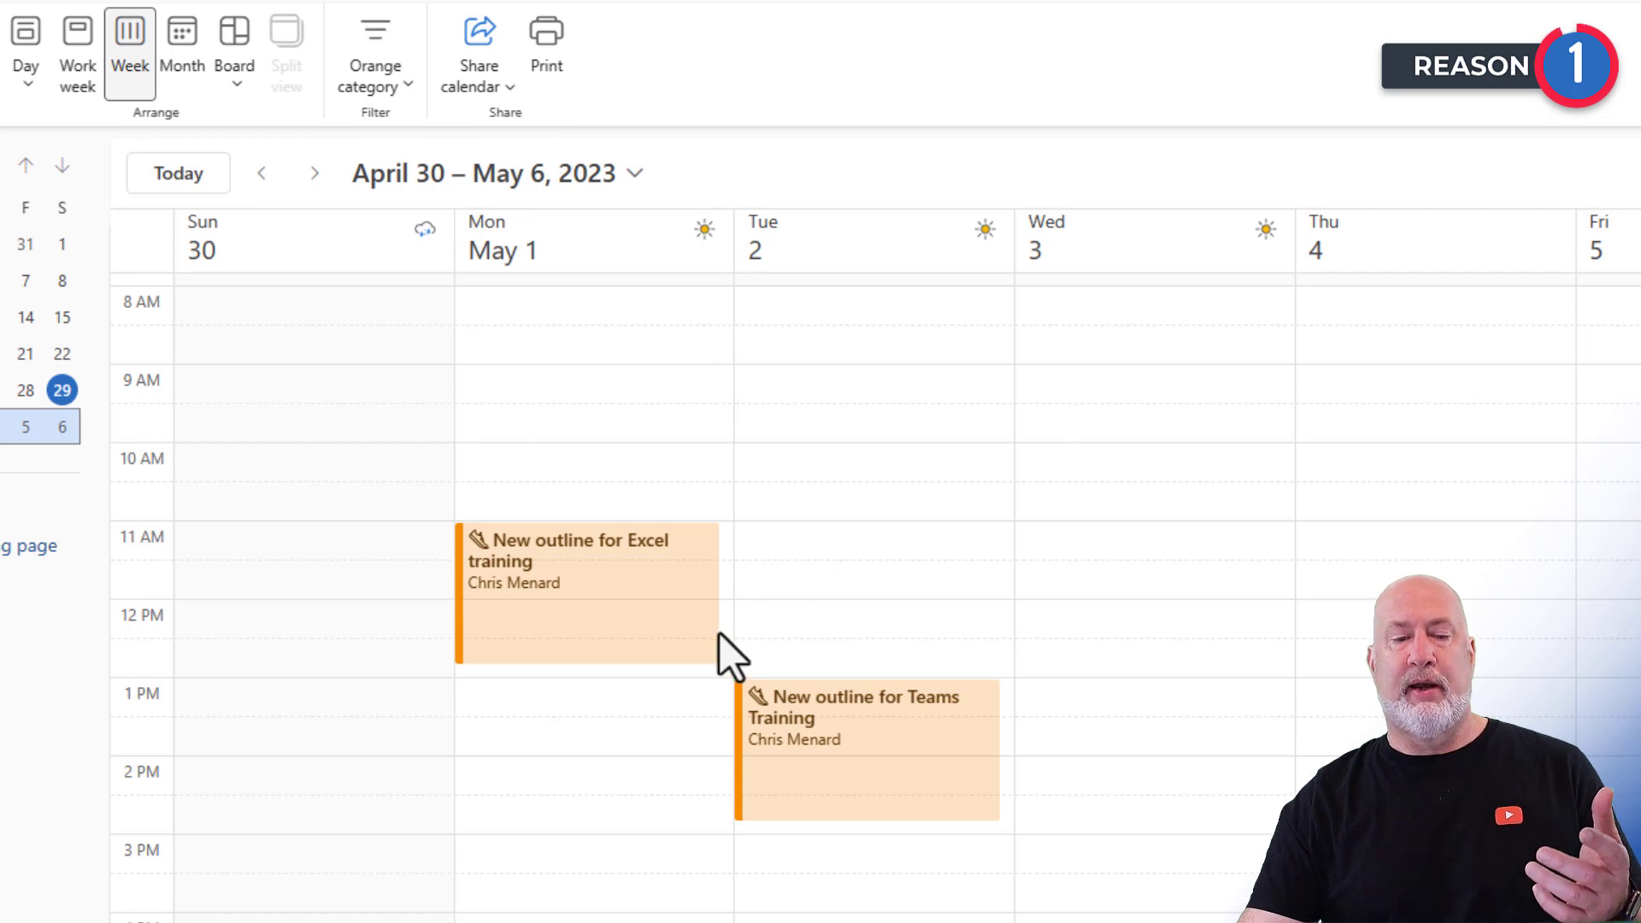
Clear the Orange category filter so the calendar shows all items.
click(657, 606)
click(772, 716)
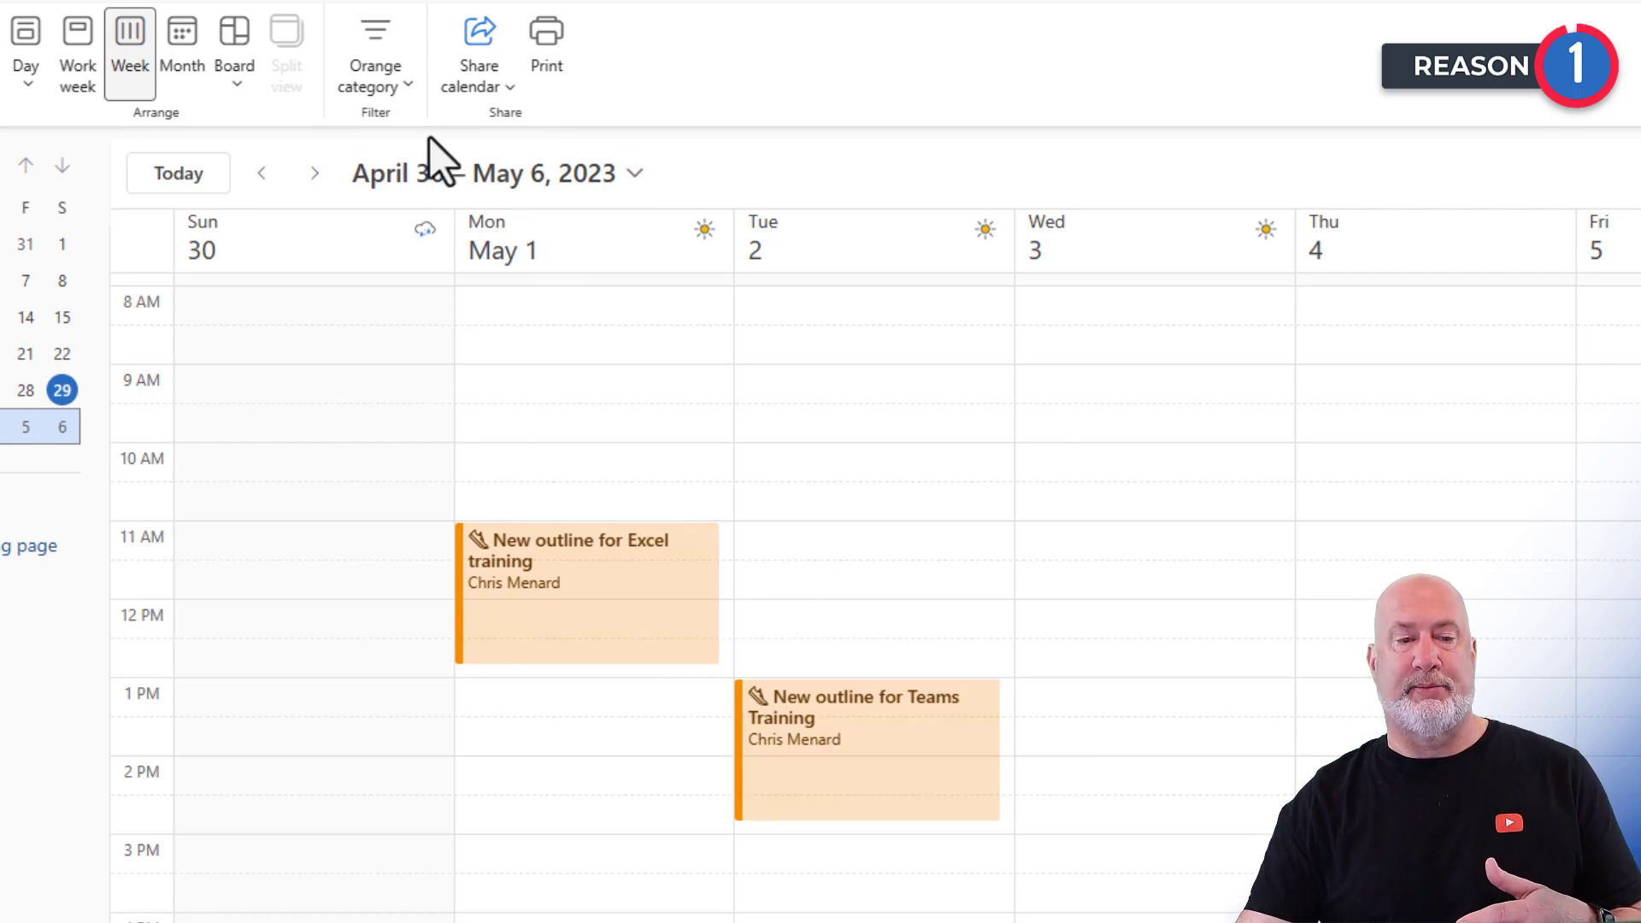
click(403, 85)
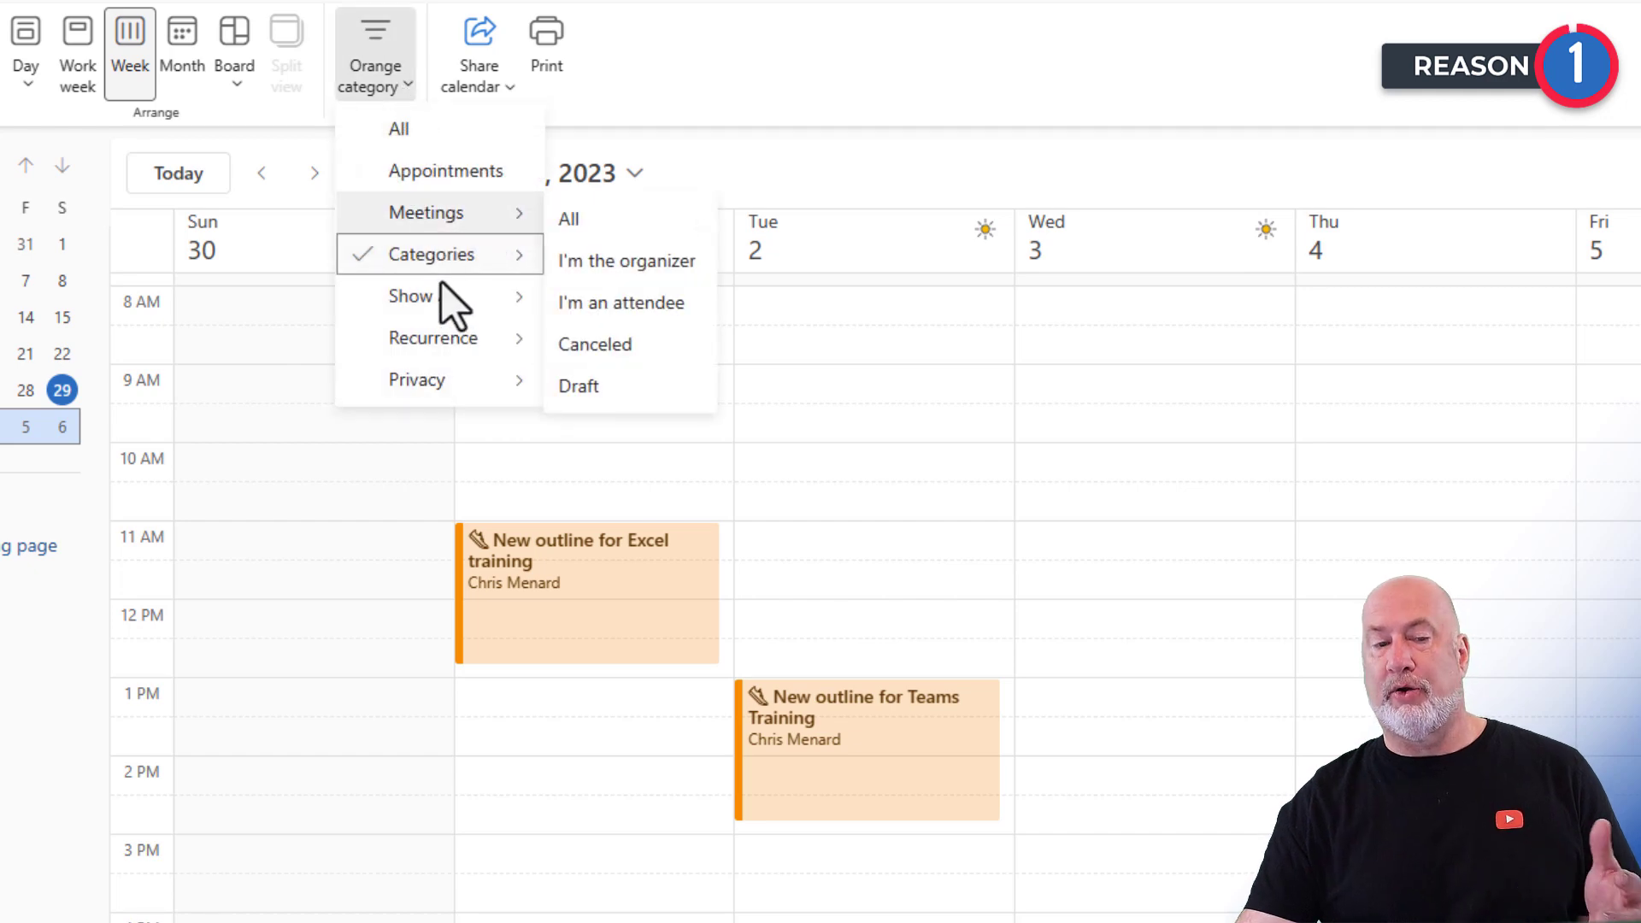
click(428, 130)
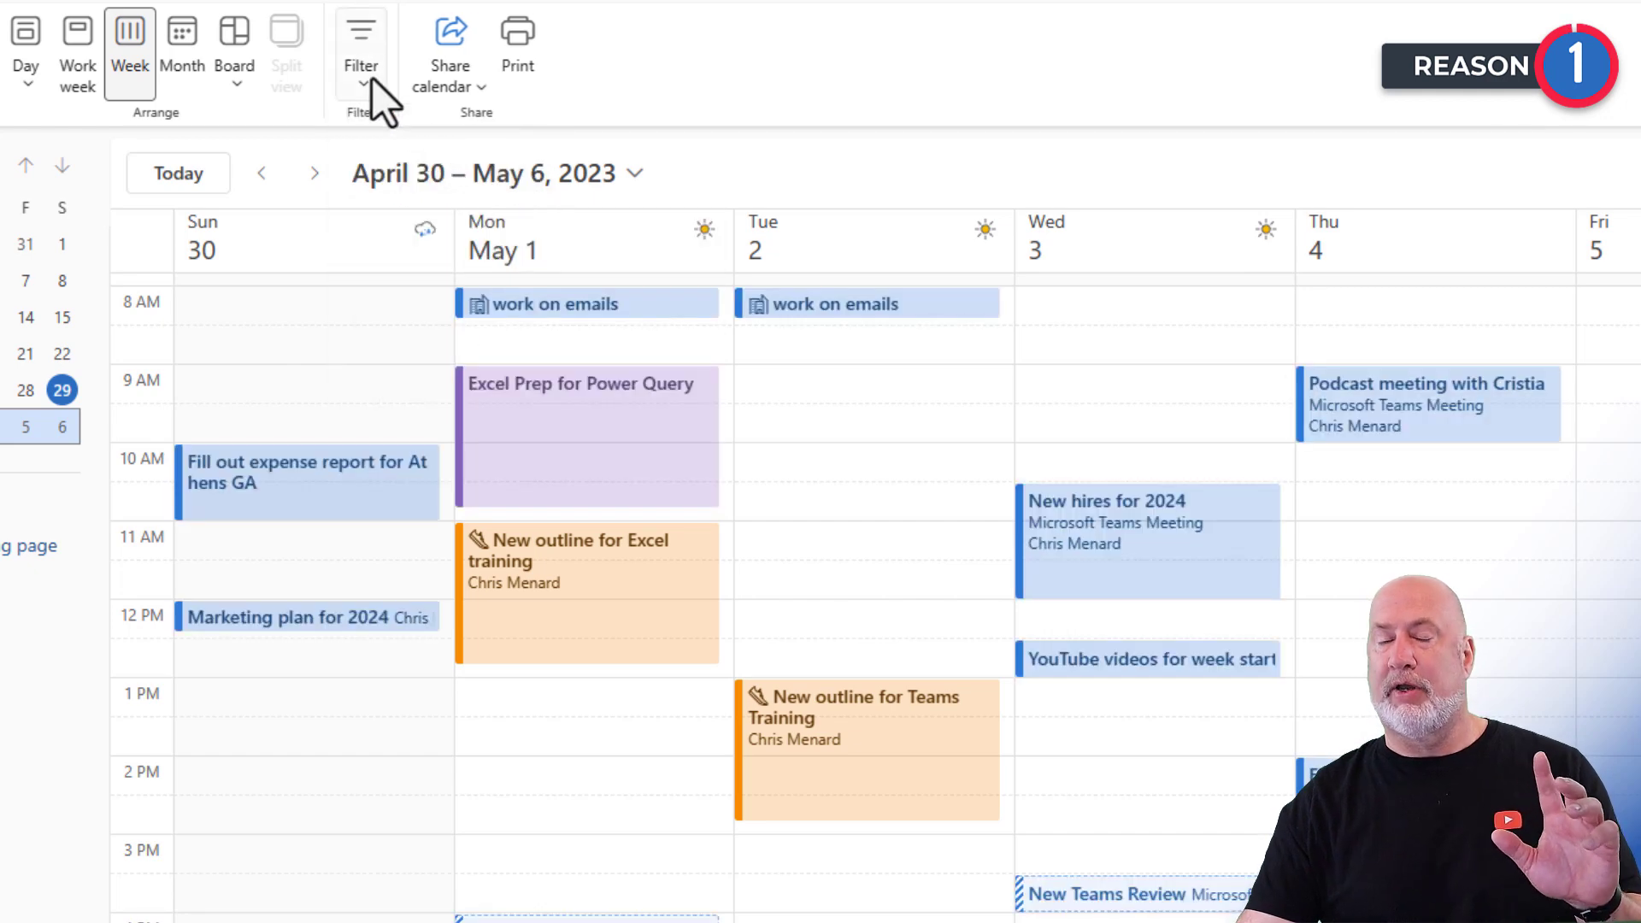
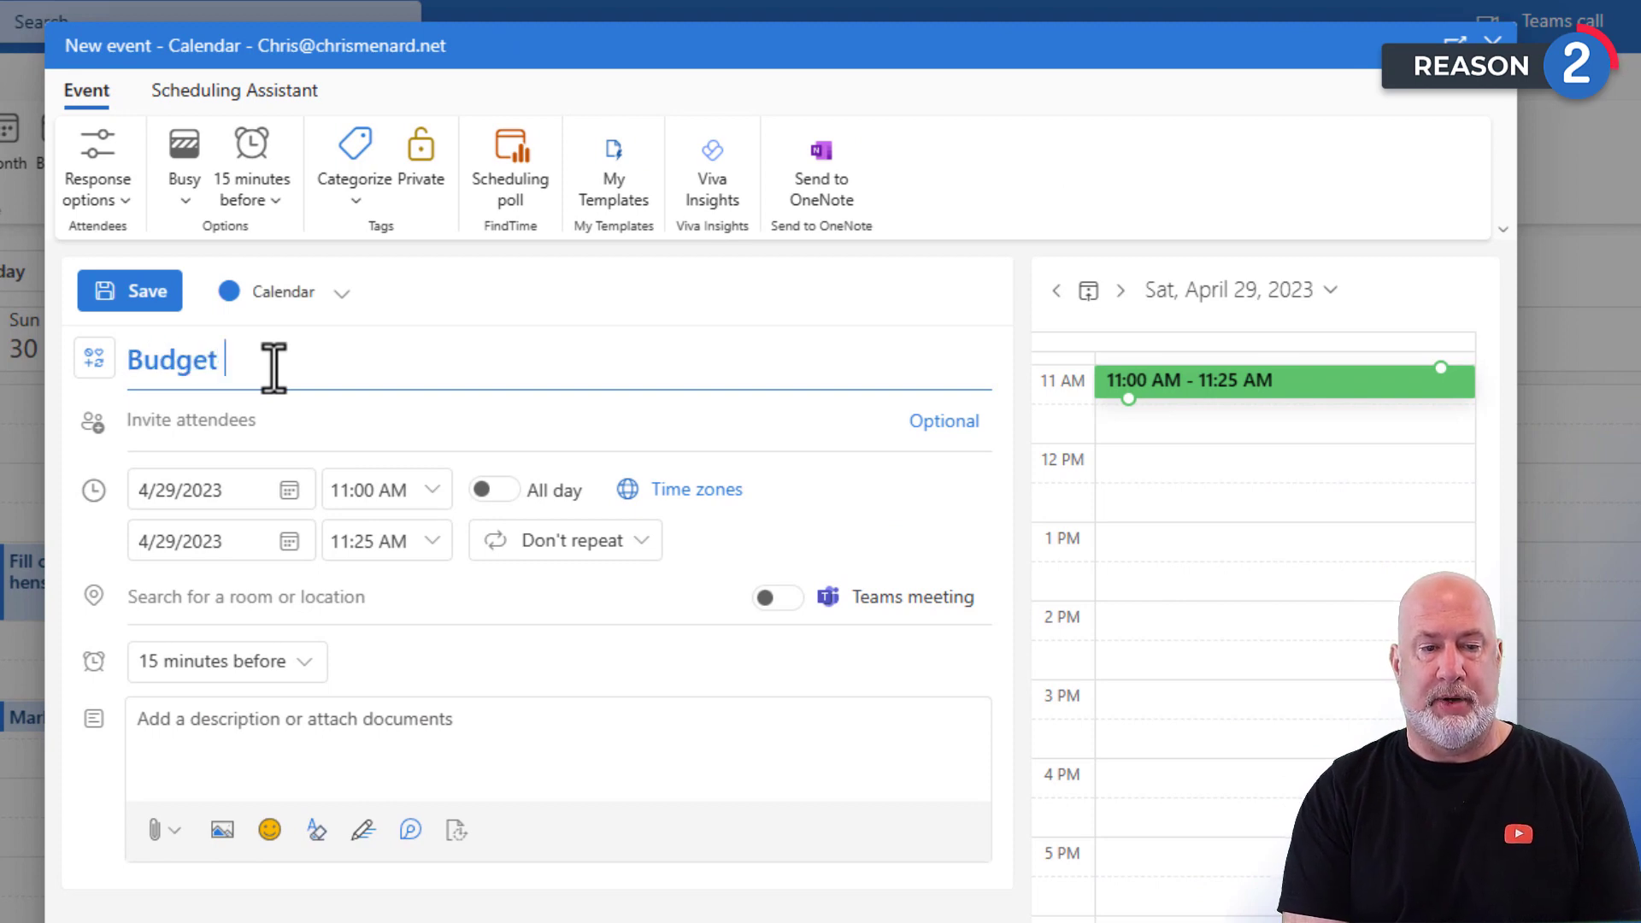
Title the new event "Budget meeting" and invite two colleagues from the suggested contacts as attendees.
key(Tab)
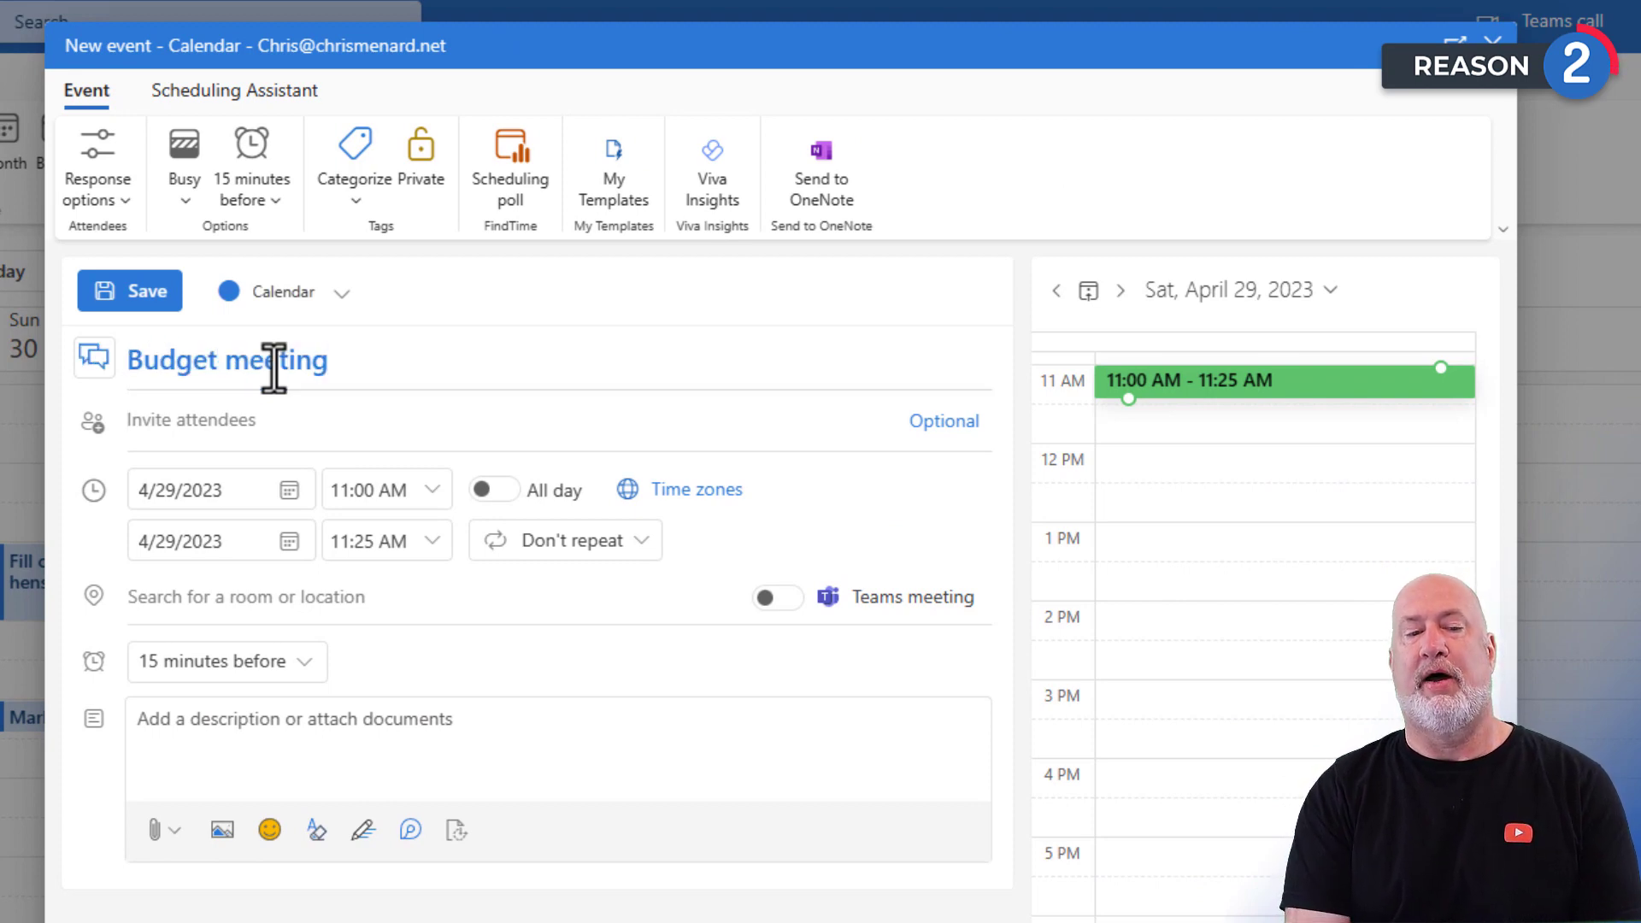
text(cris)
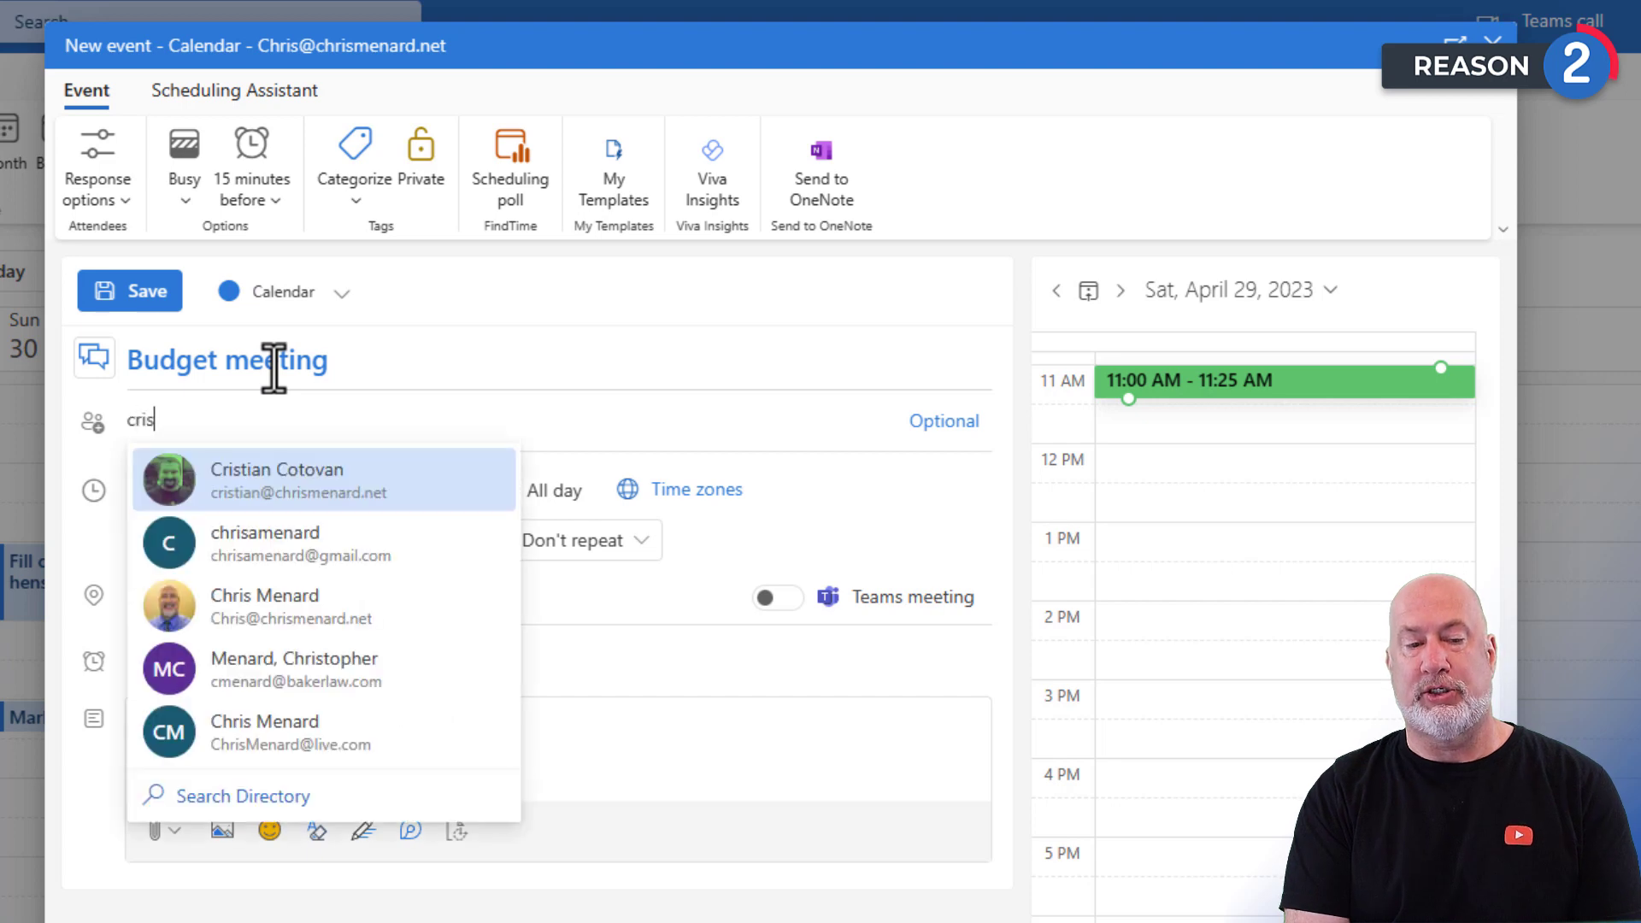
key(Return)
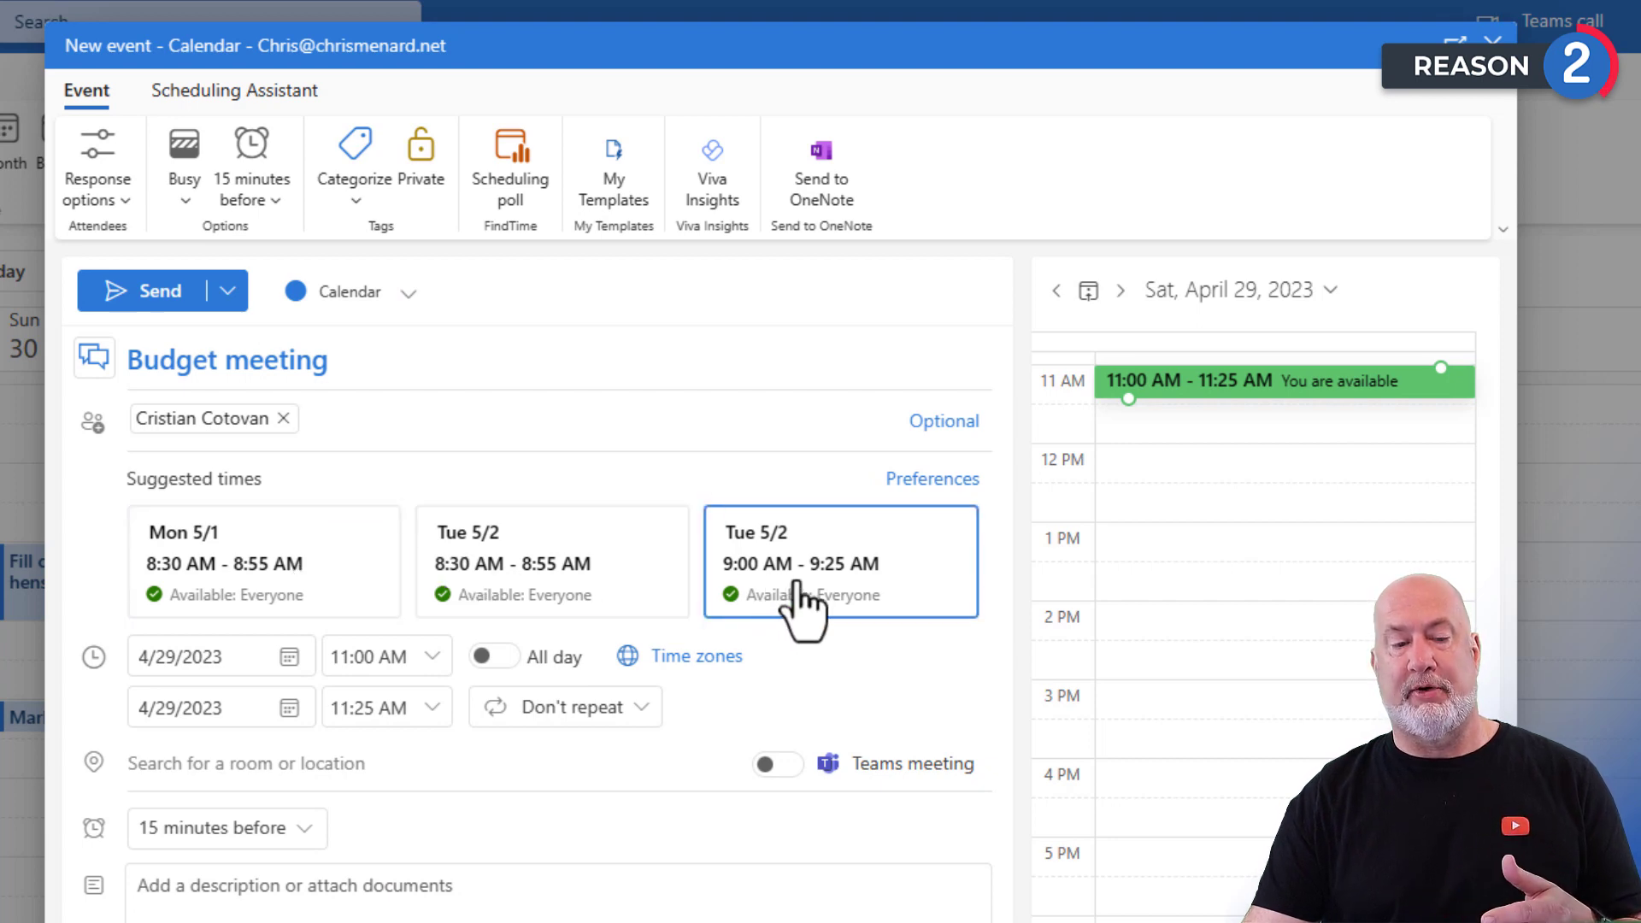
click(423, 446)
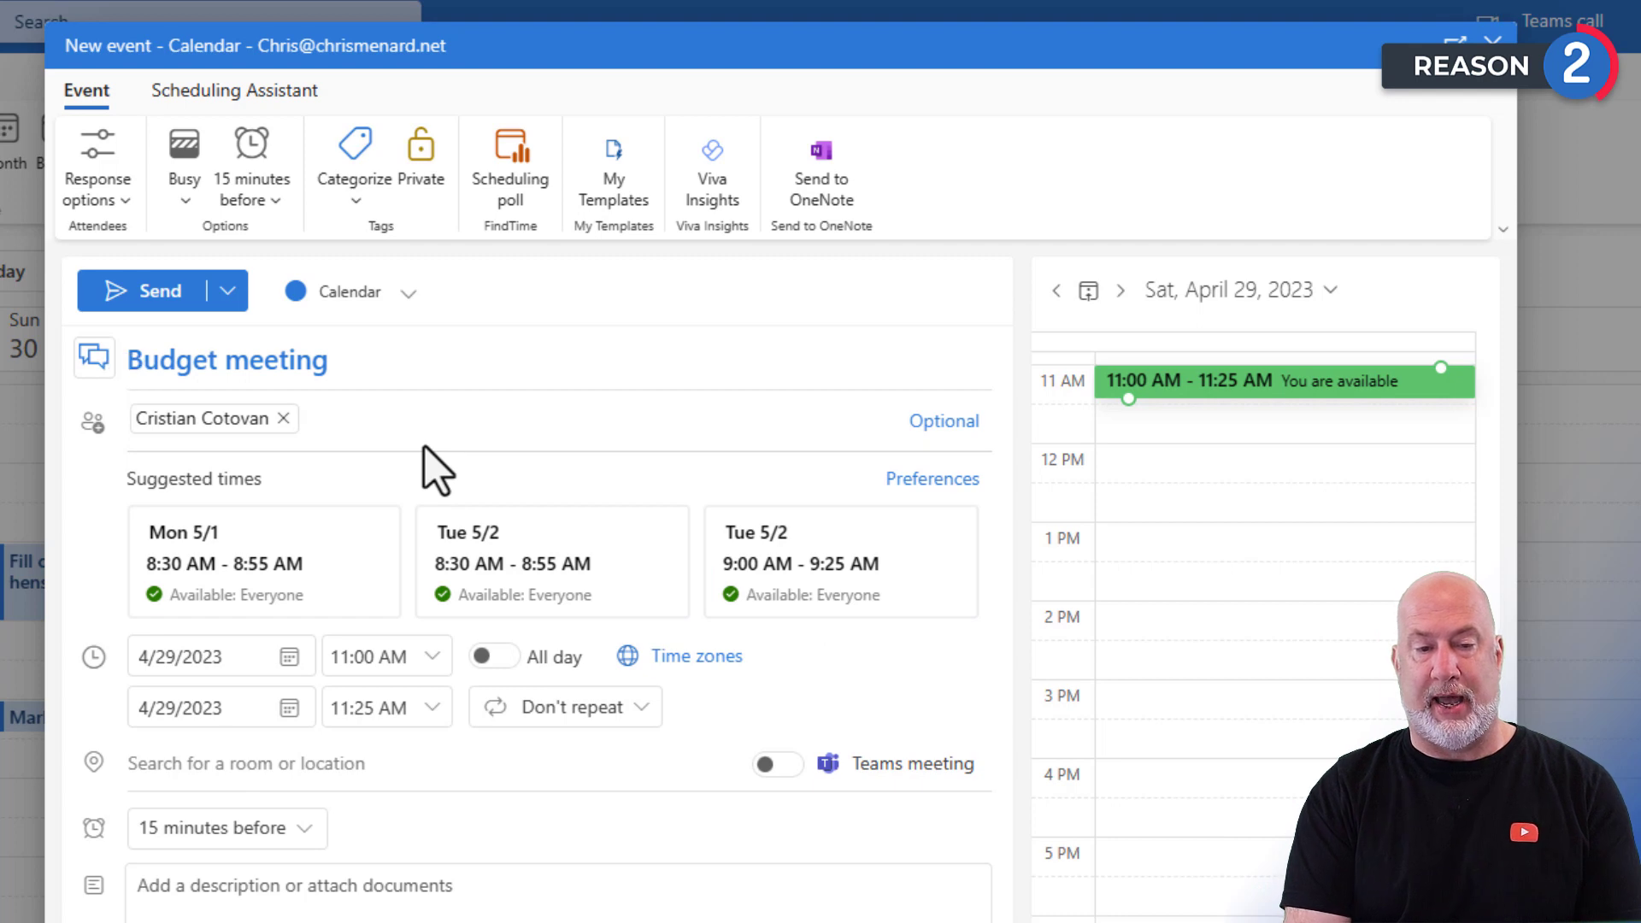
text(car)
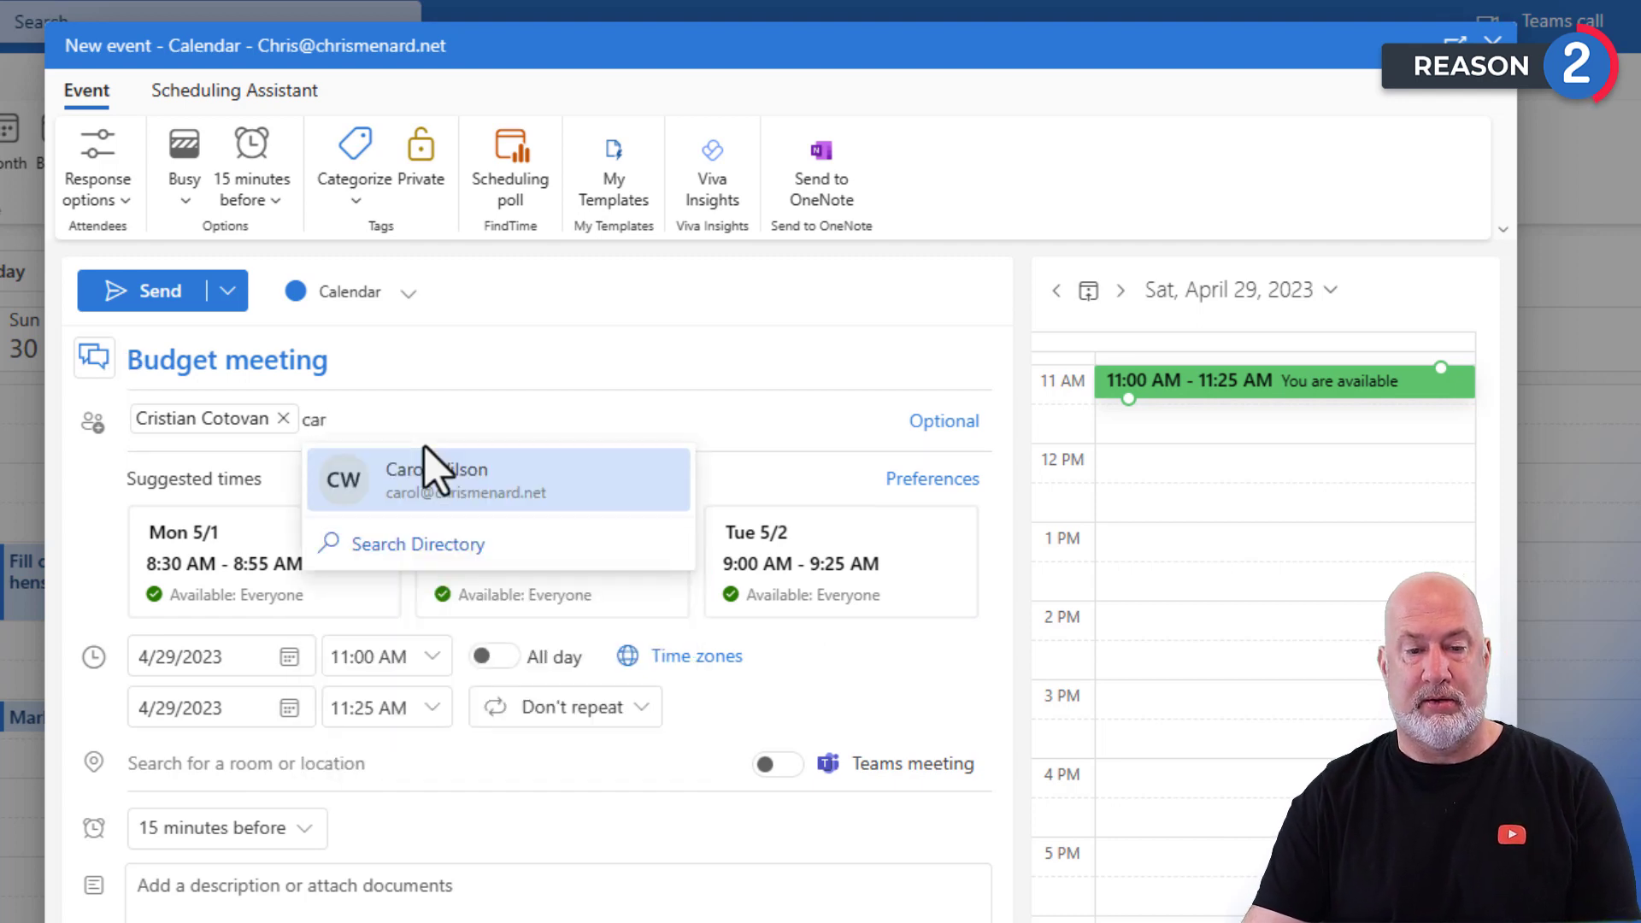
click(513, 494)
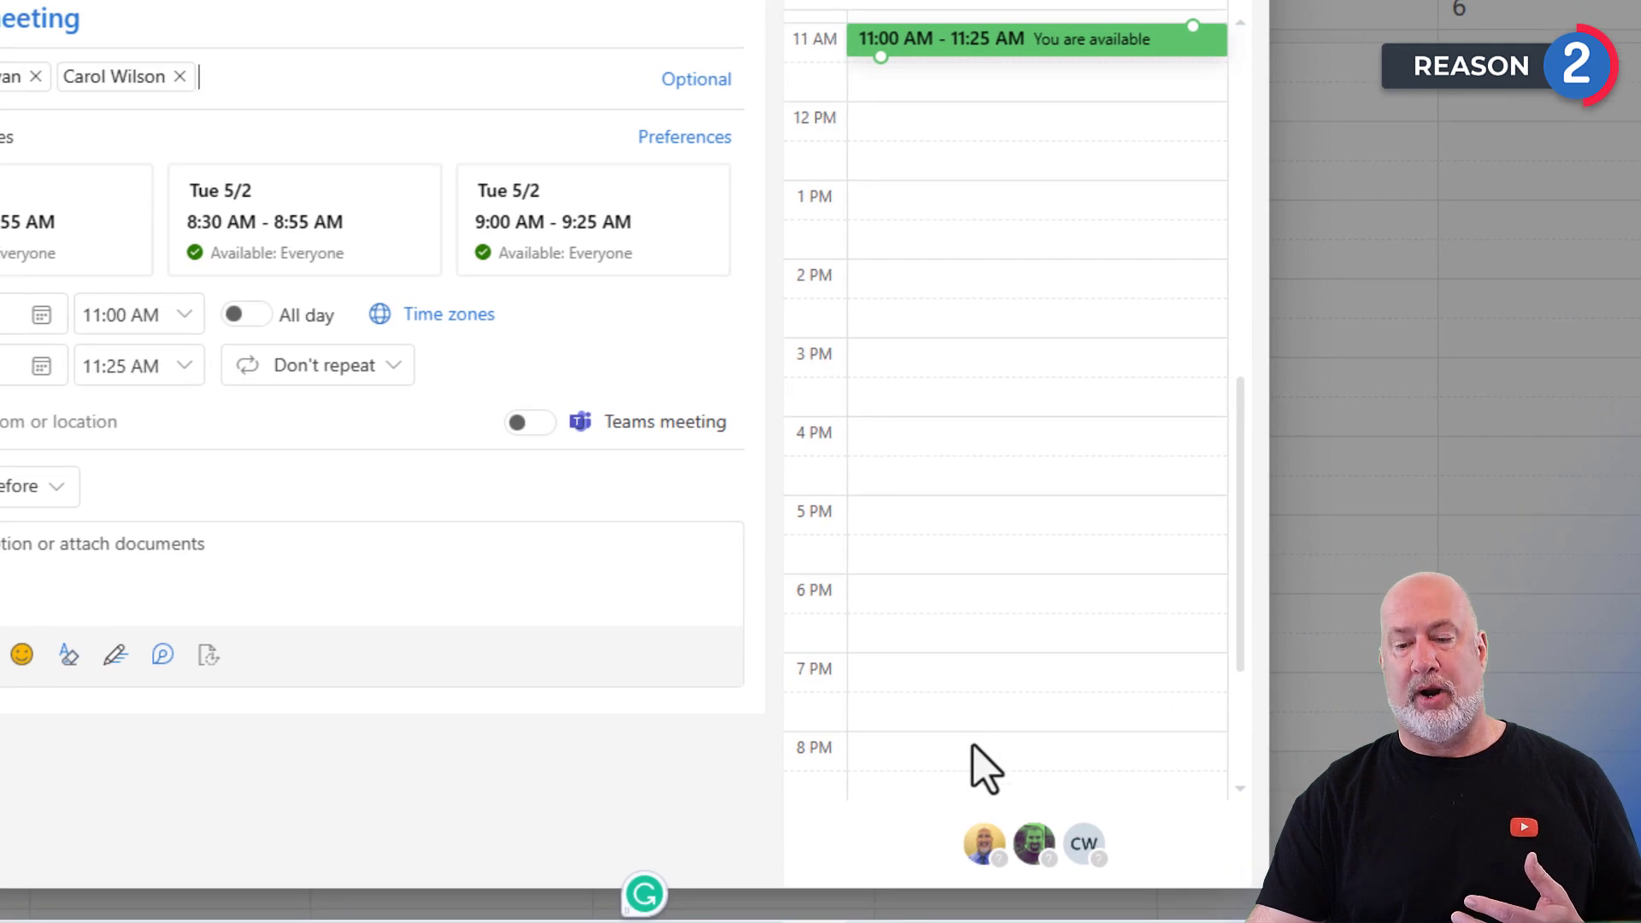
Set the suggested-time preferences to a 50-minute duration with Next week timing, and find matching meeting times.
mouse_move(972, 831)
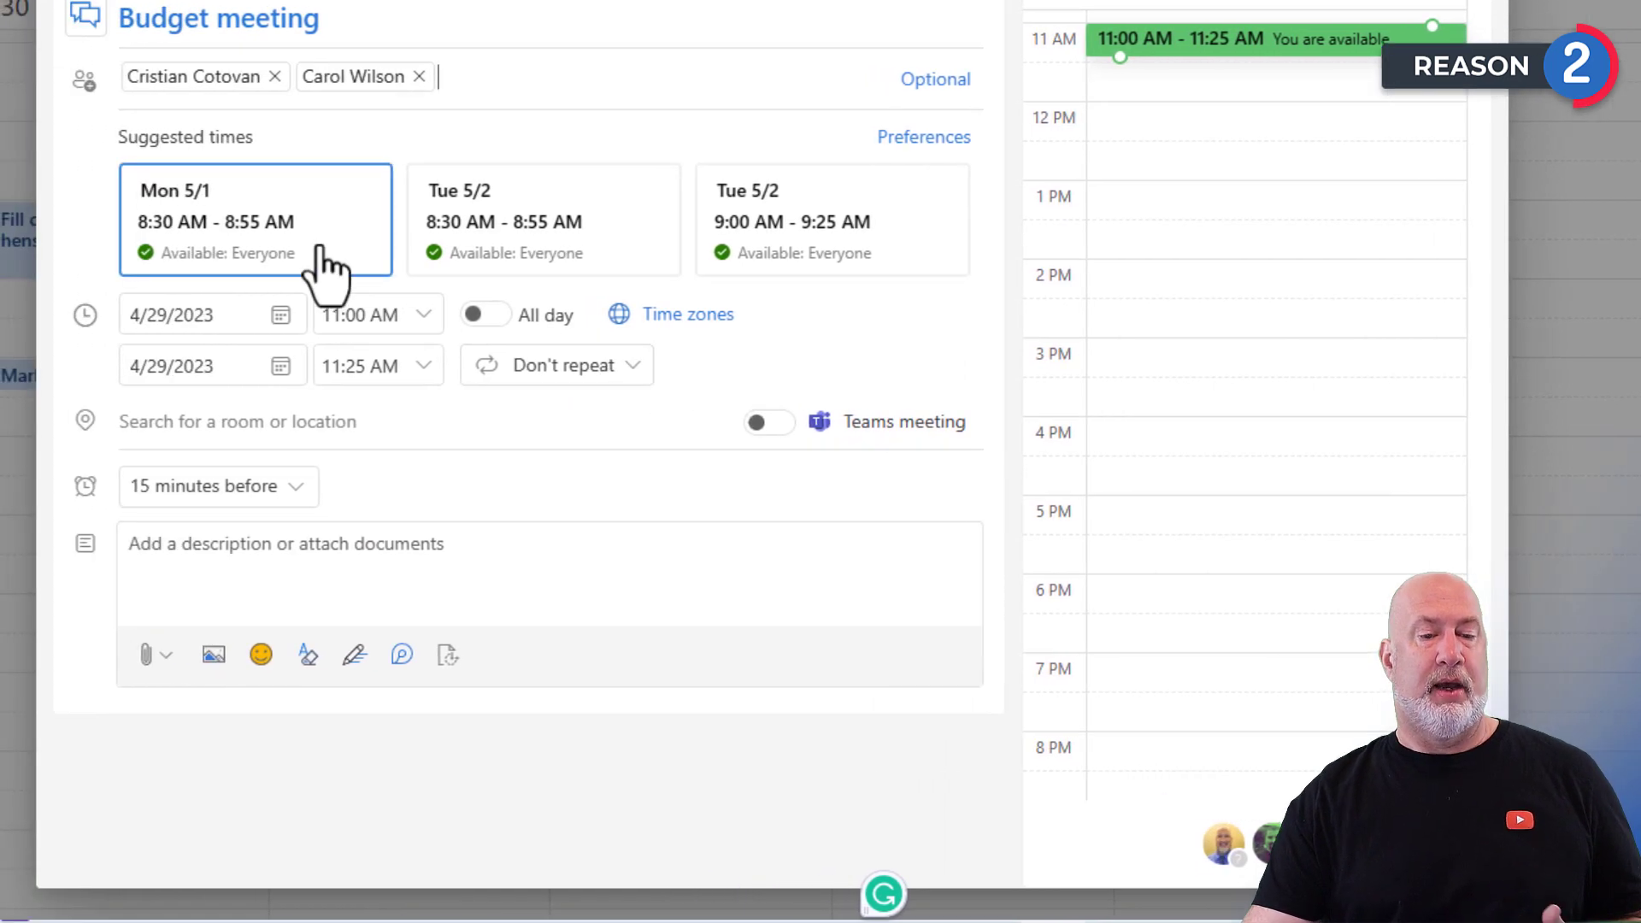
click(957, 144)
click(919, 255)
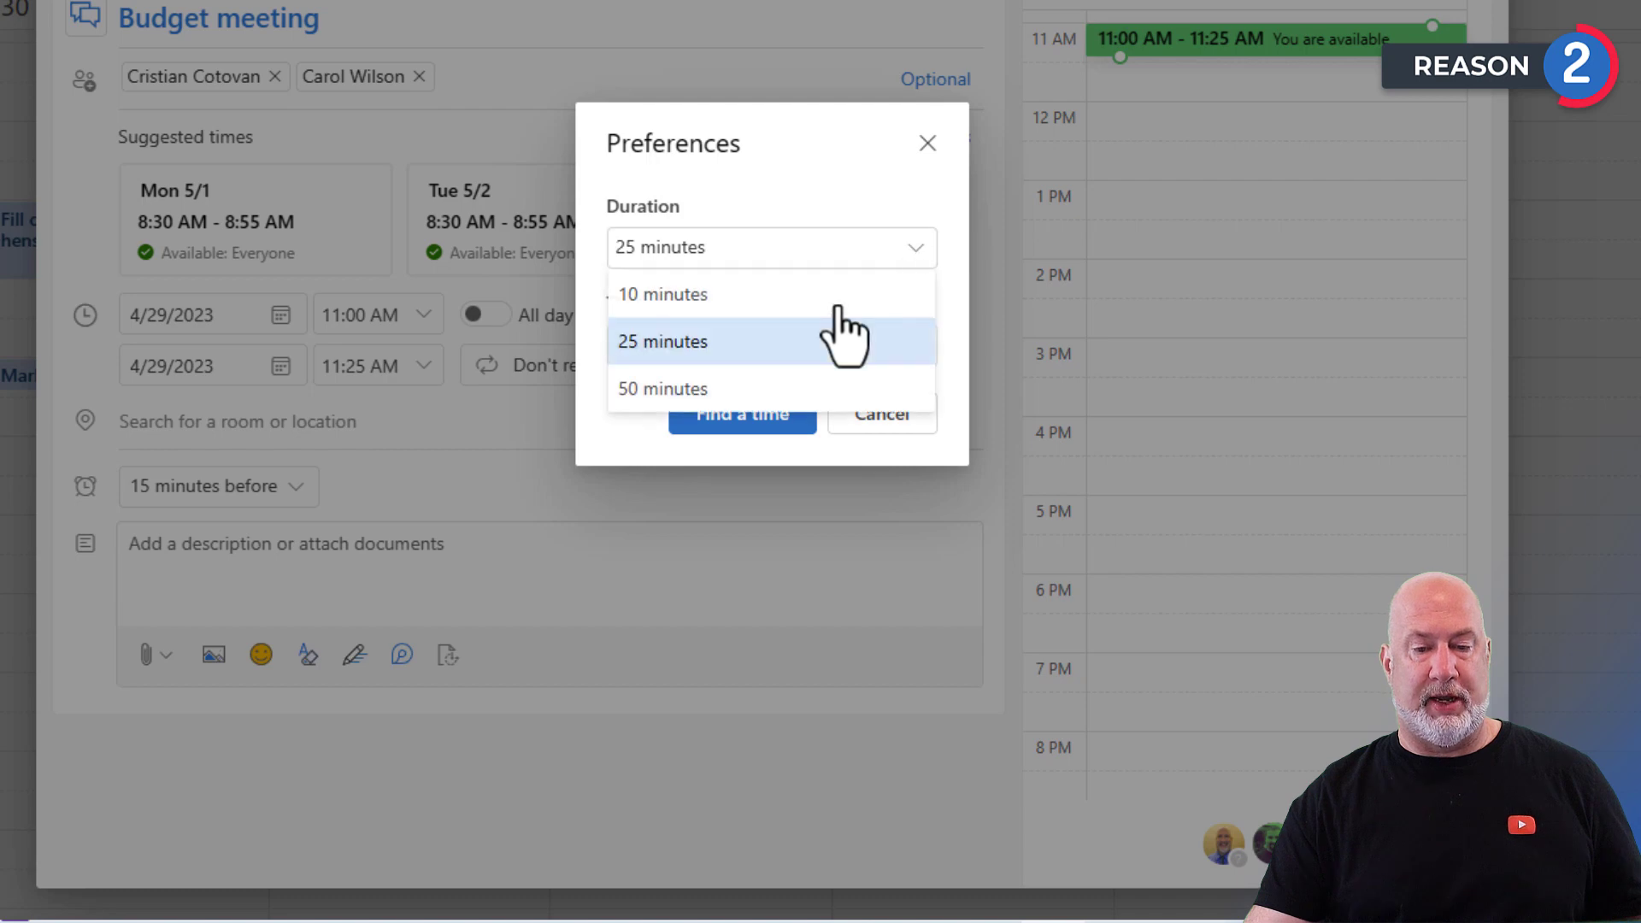
click(716, 390)
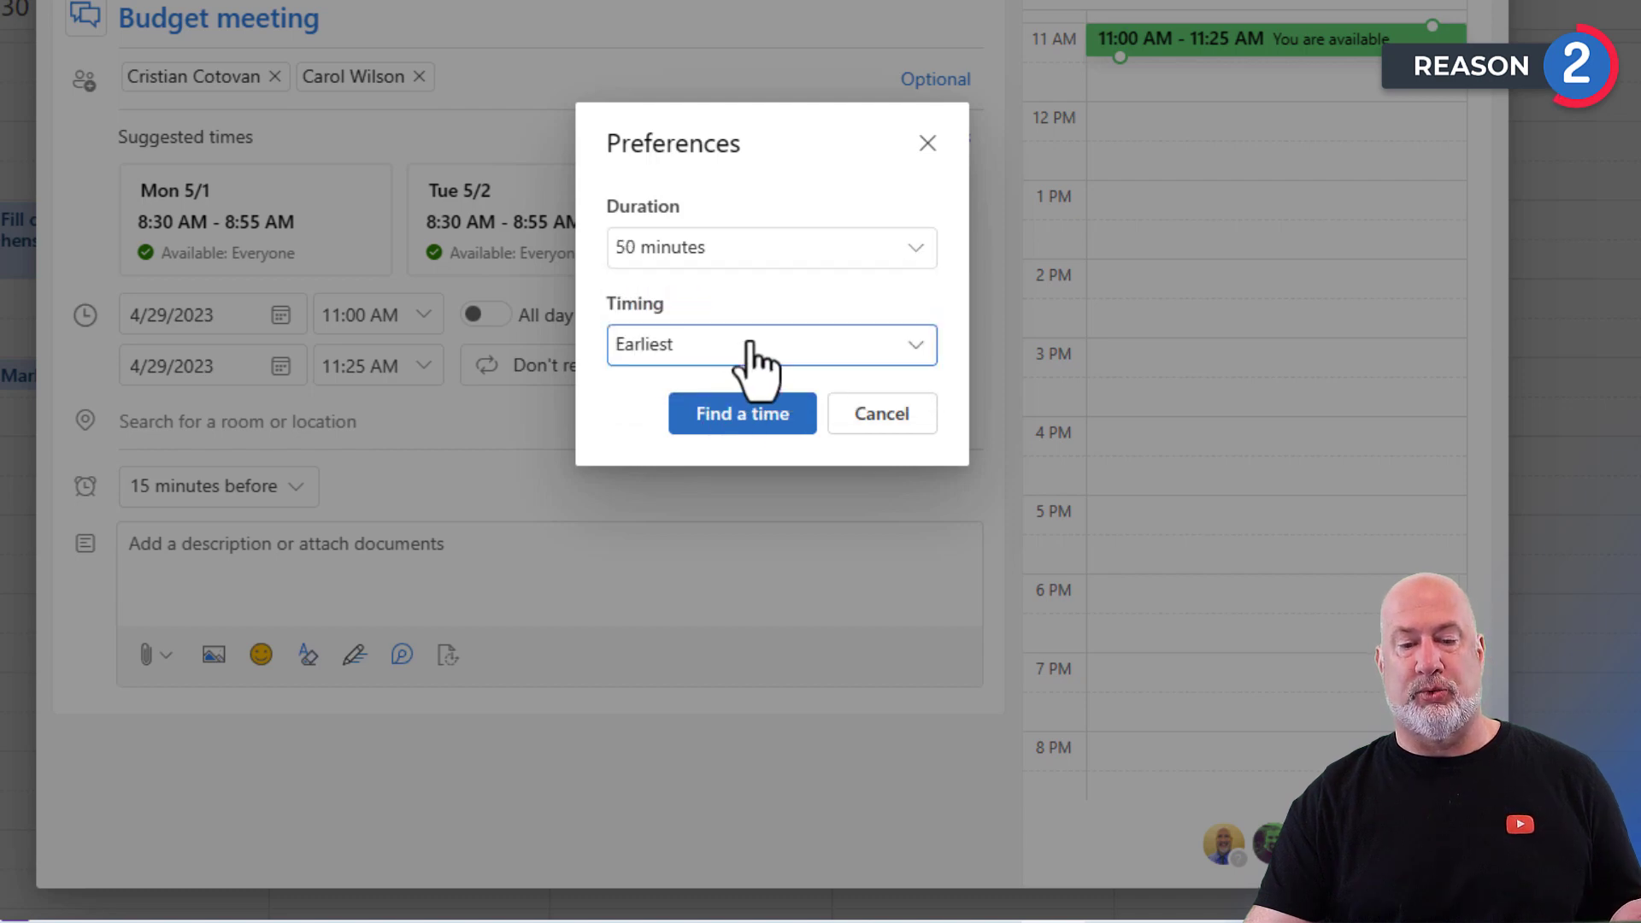
click(757, 359)
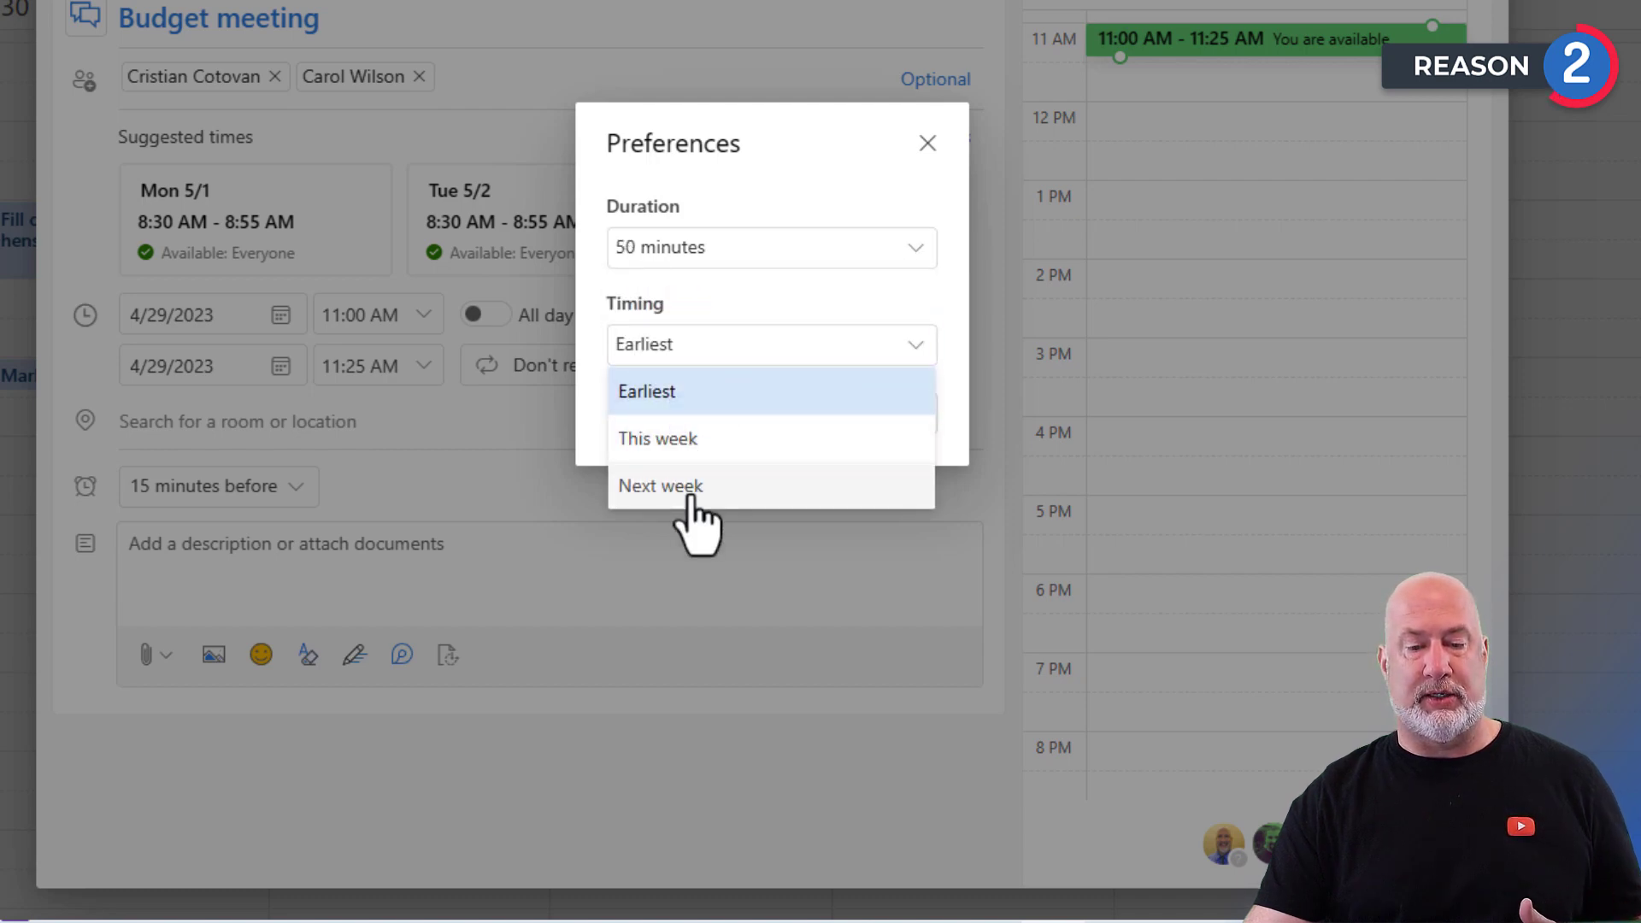
click(688, 489)
click(749, 414)
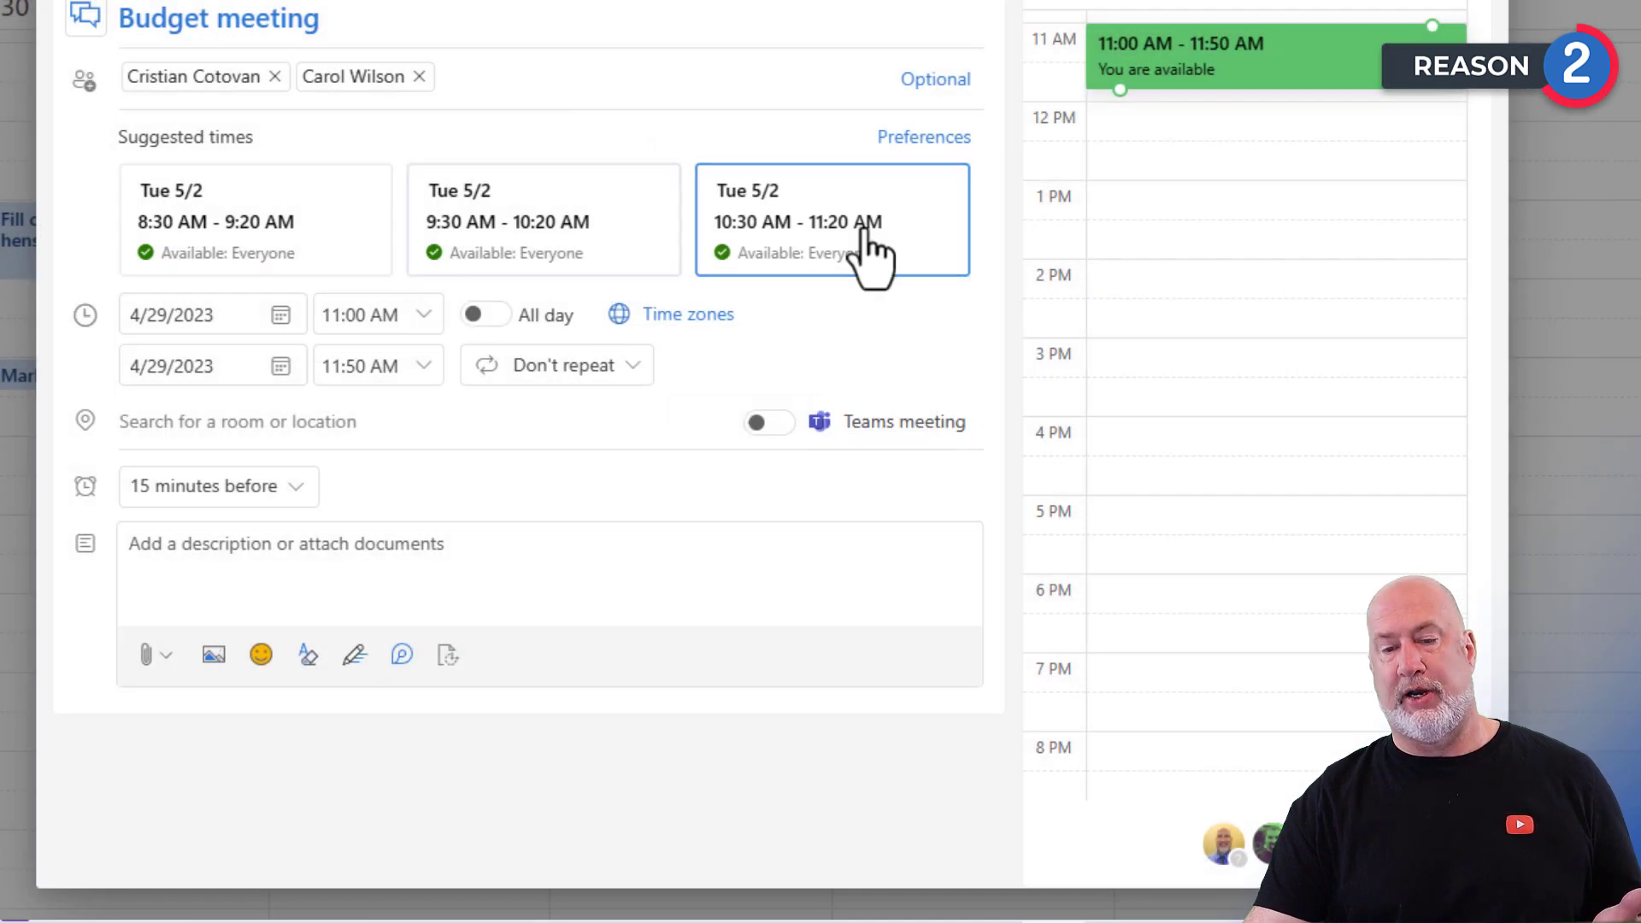
Choose the suggested Tue 5/2 slot from 9:30 AM to 10:20 AM and extend the meeting's end time to 11:00 AM.
click(525, 220)
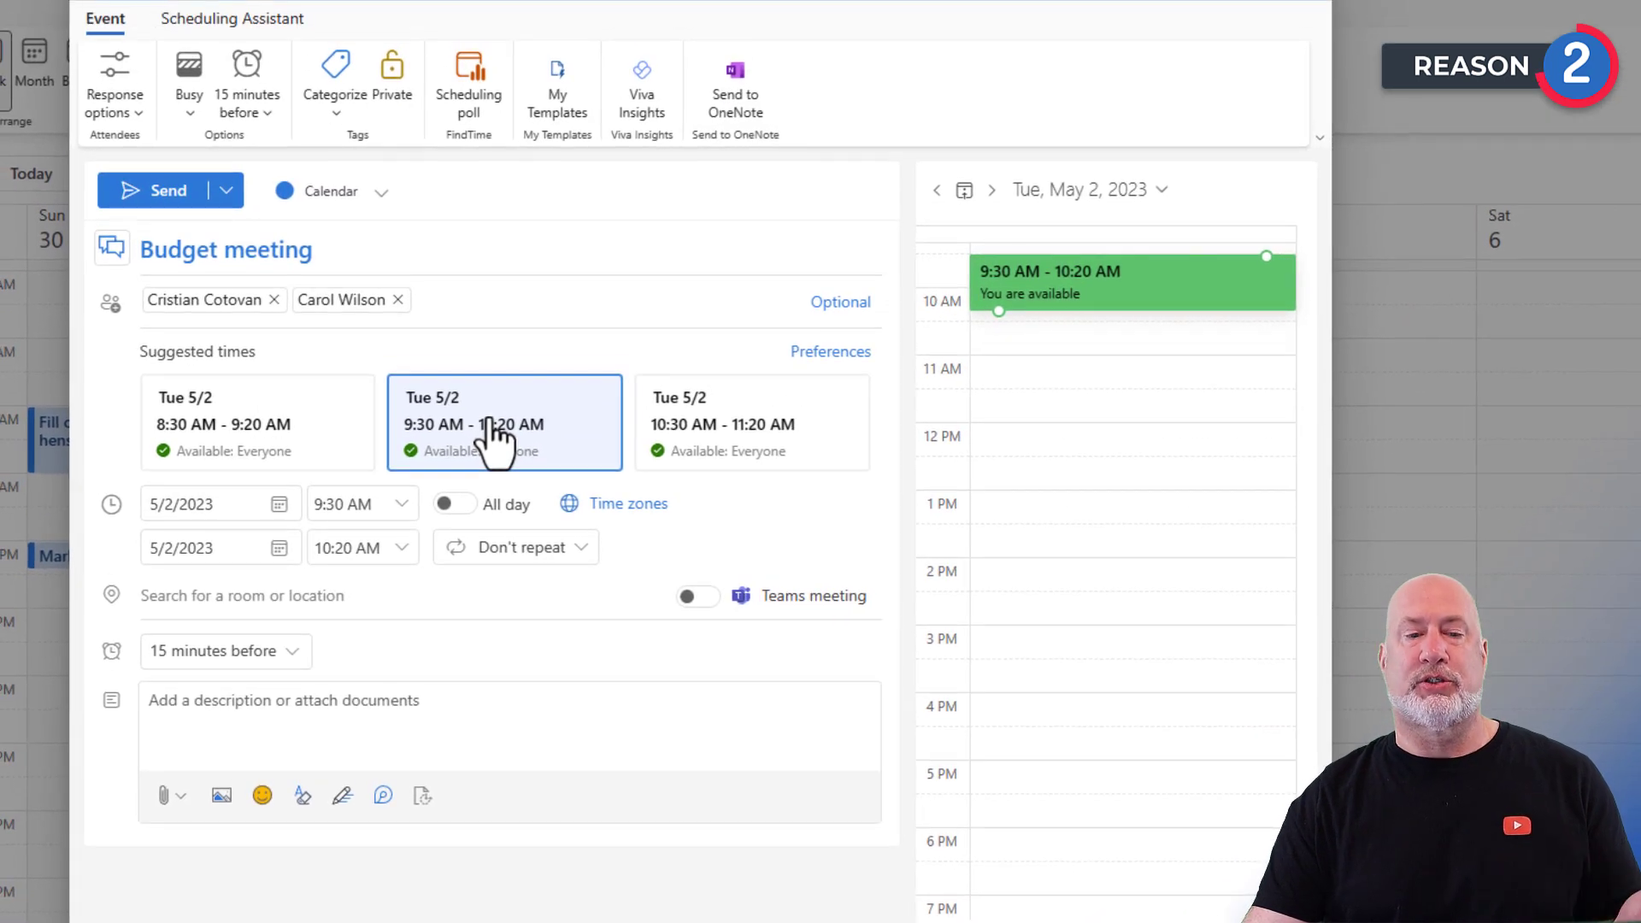
click(401, 554)
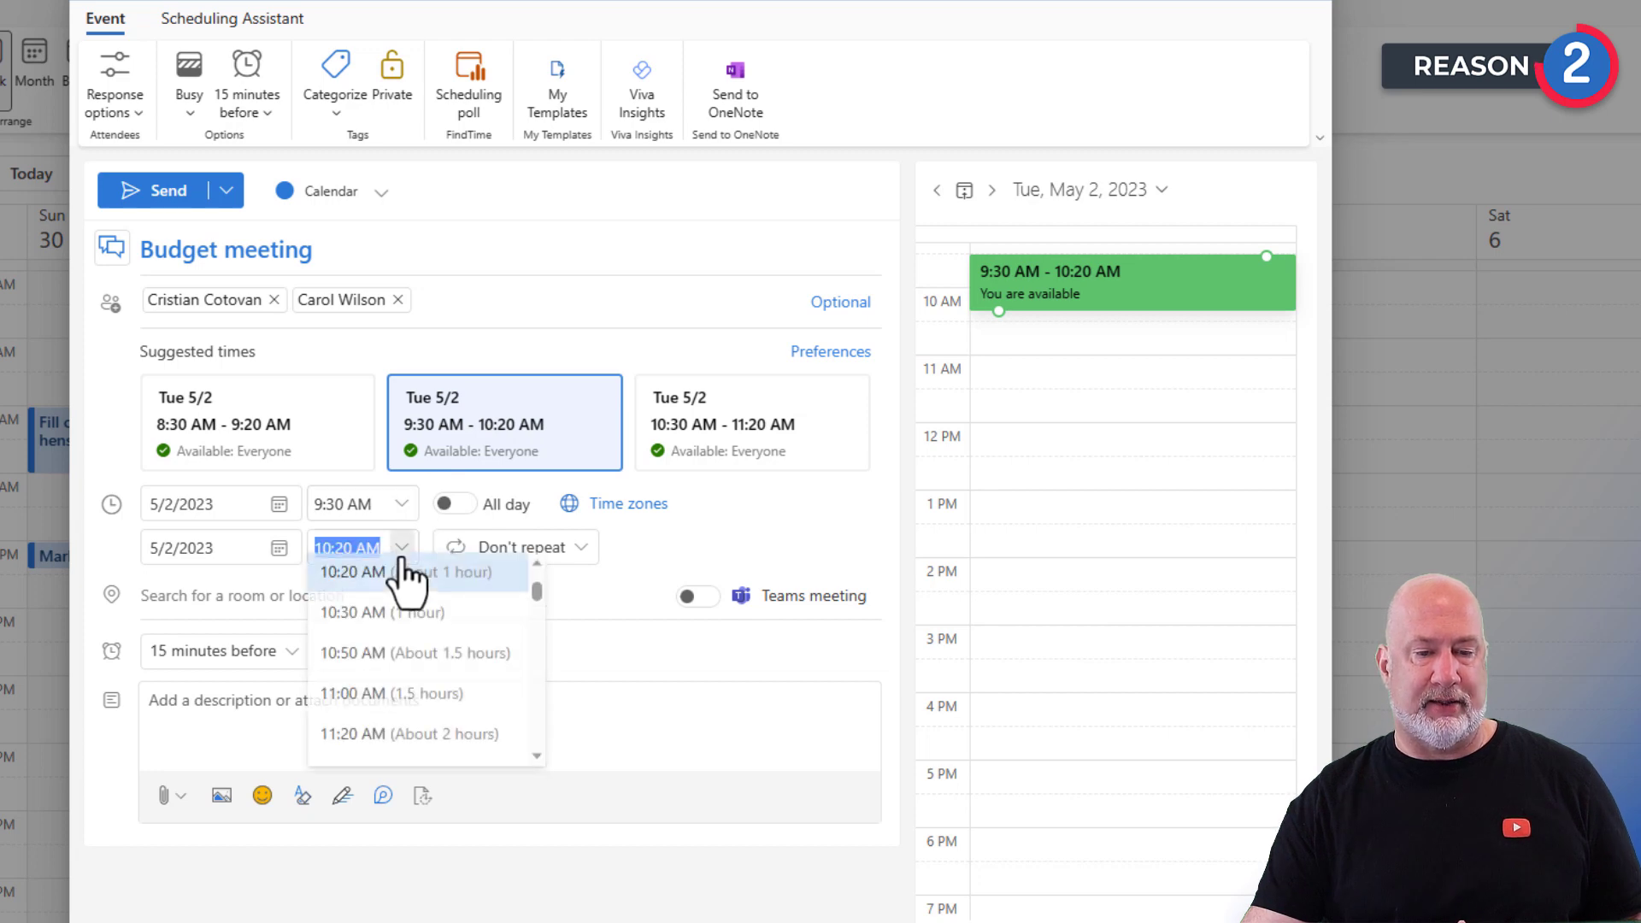
click(382, 706)
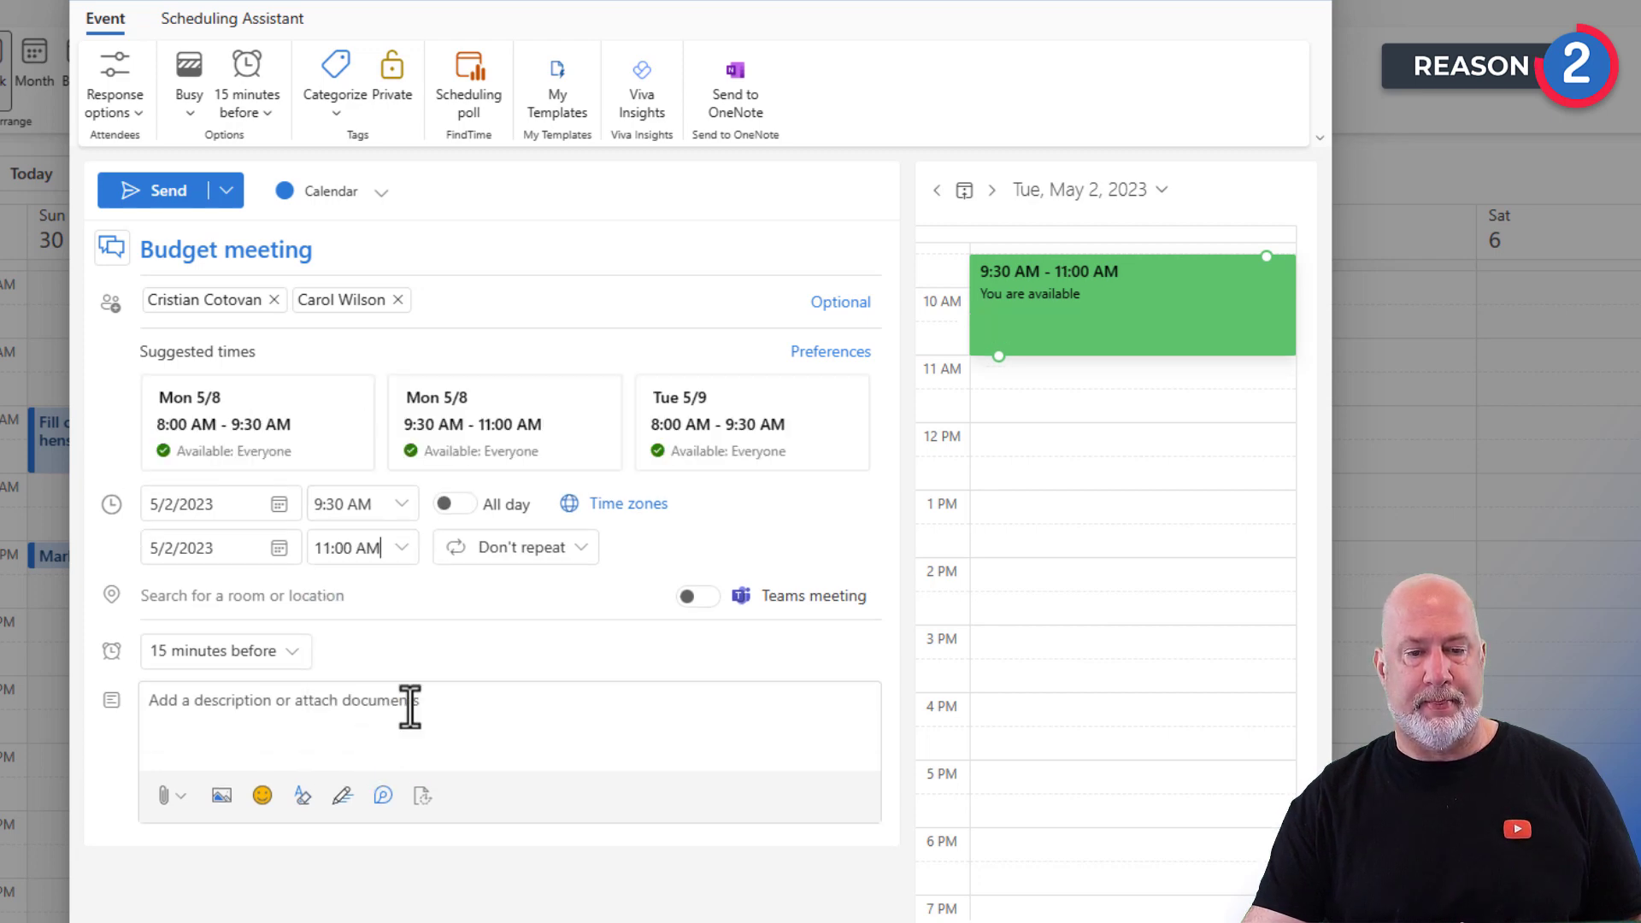
Move the meeting to the suggested Mon 5/8 slot, 9:30 AM to 11:00 AM, and send it as a Teams meeting.
click(493, 461)
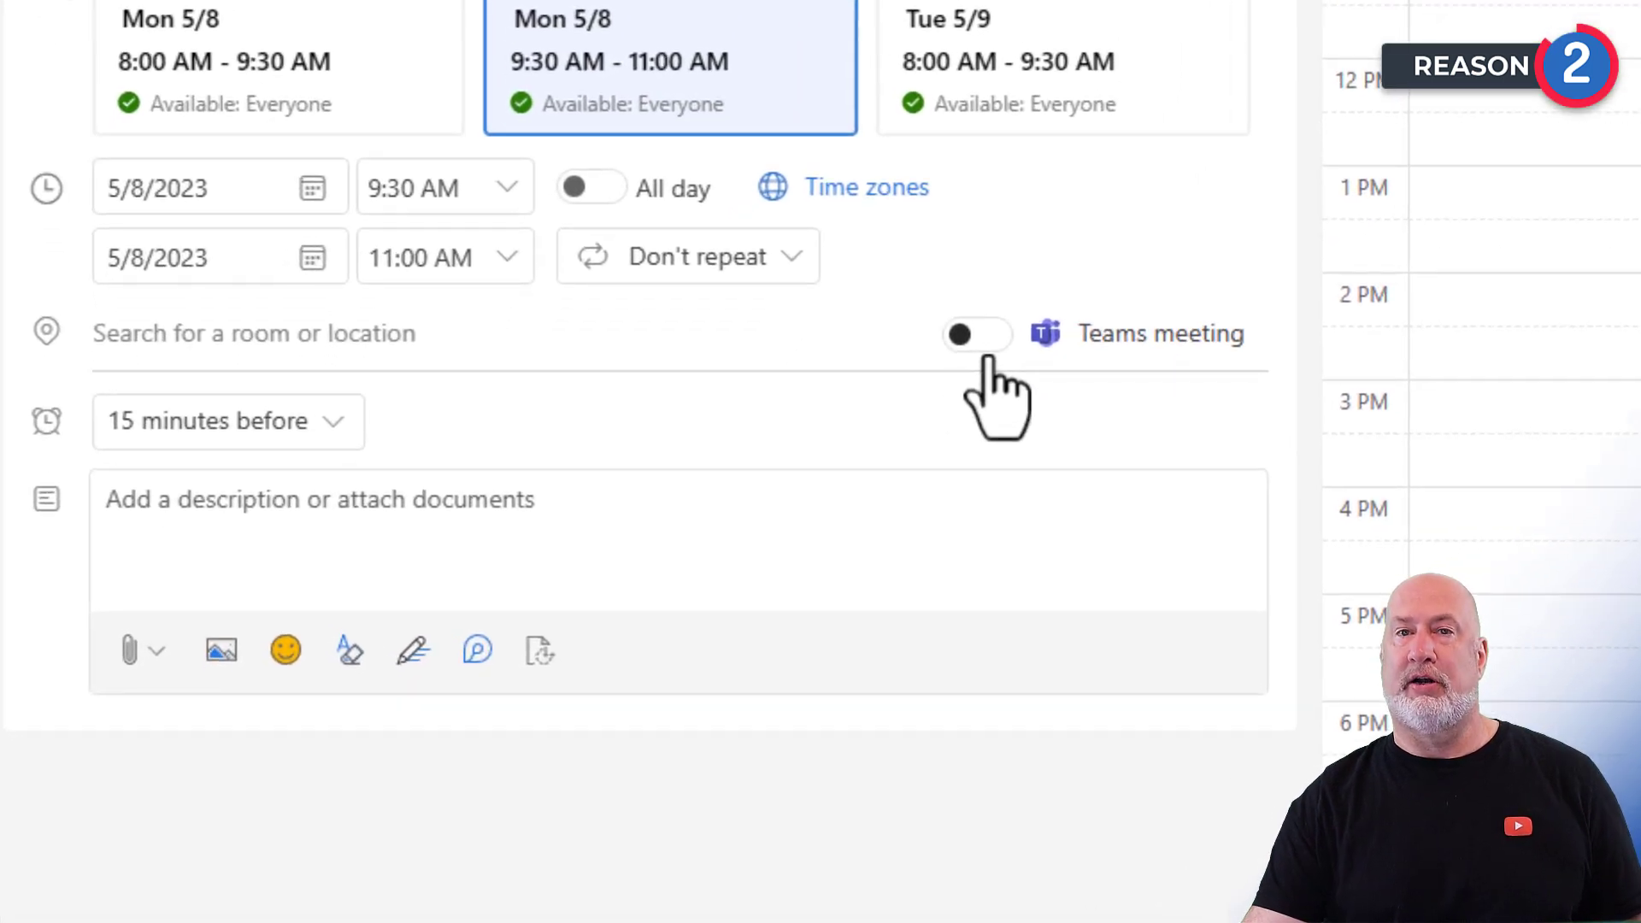
click(989, 359)
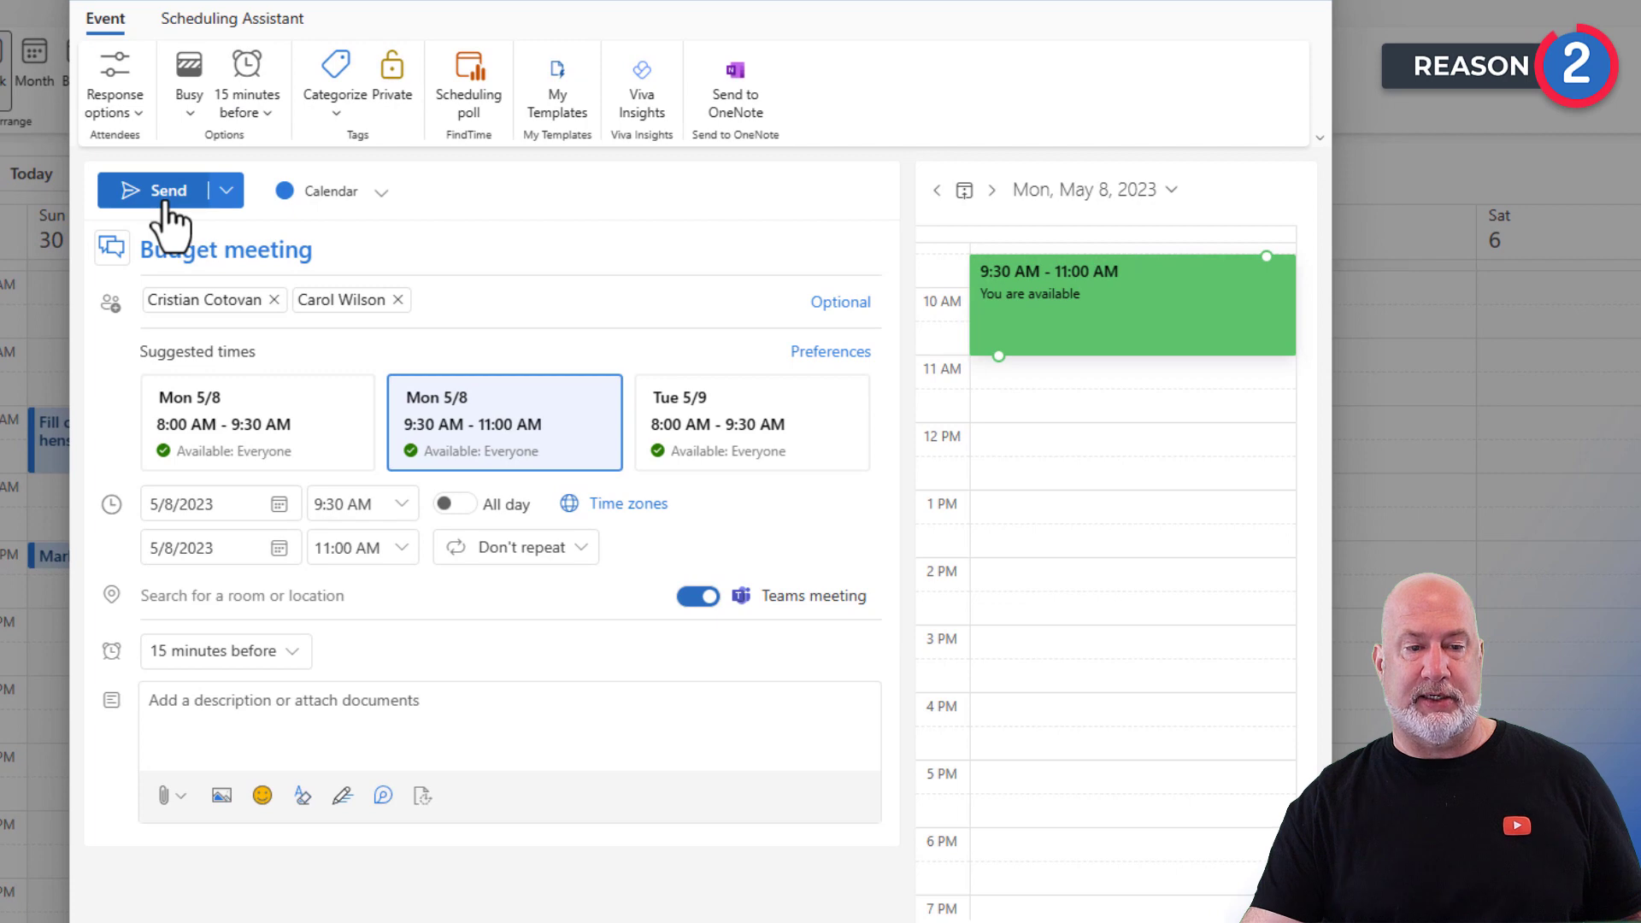
click(167, 191)
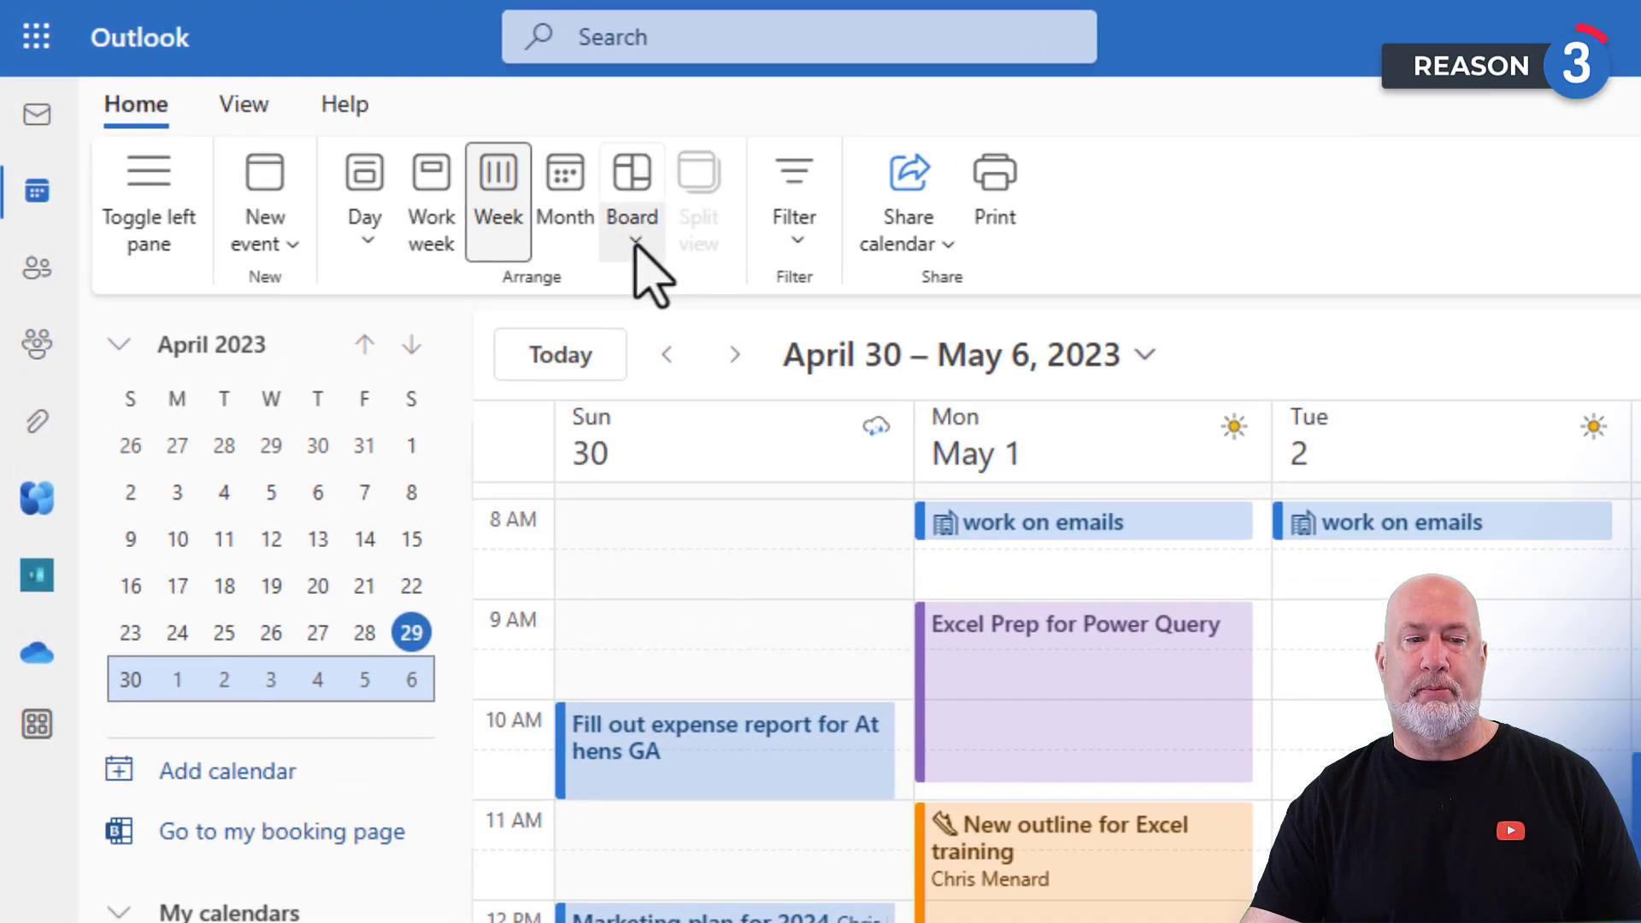
Switch the calendar to the Default board and examine the full list of item types that can be added to it.
click(635, 241)
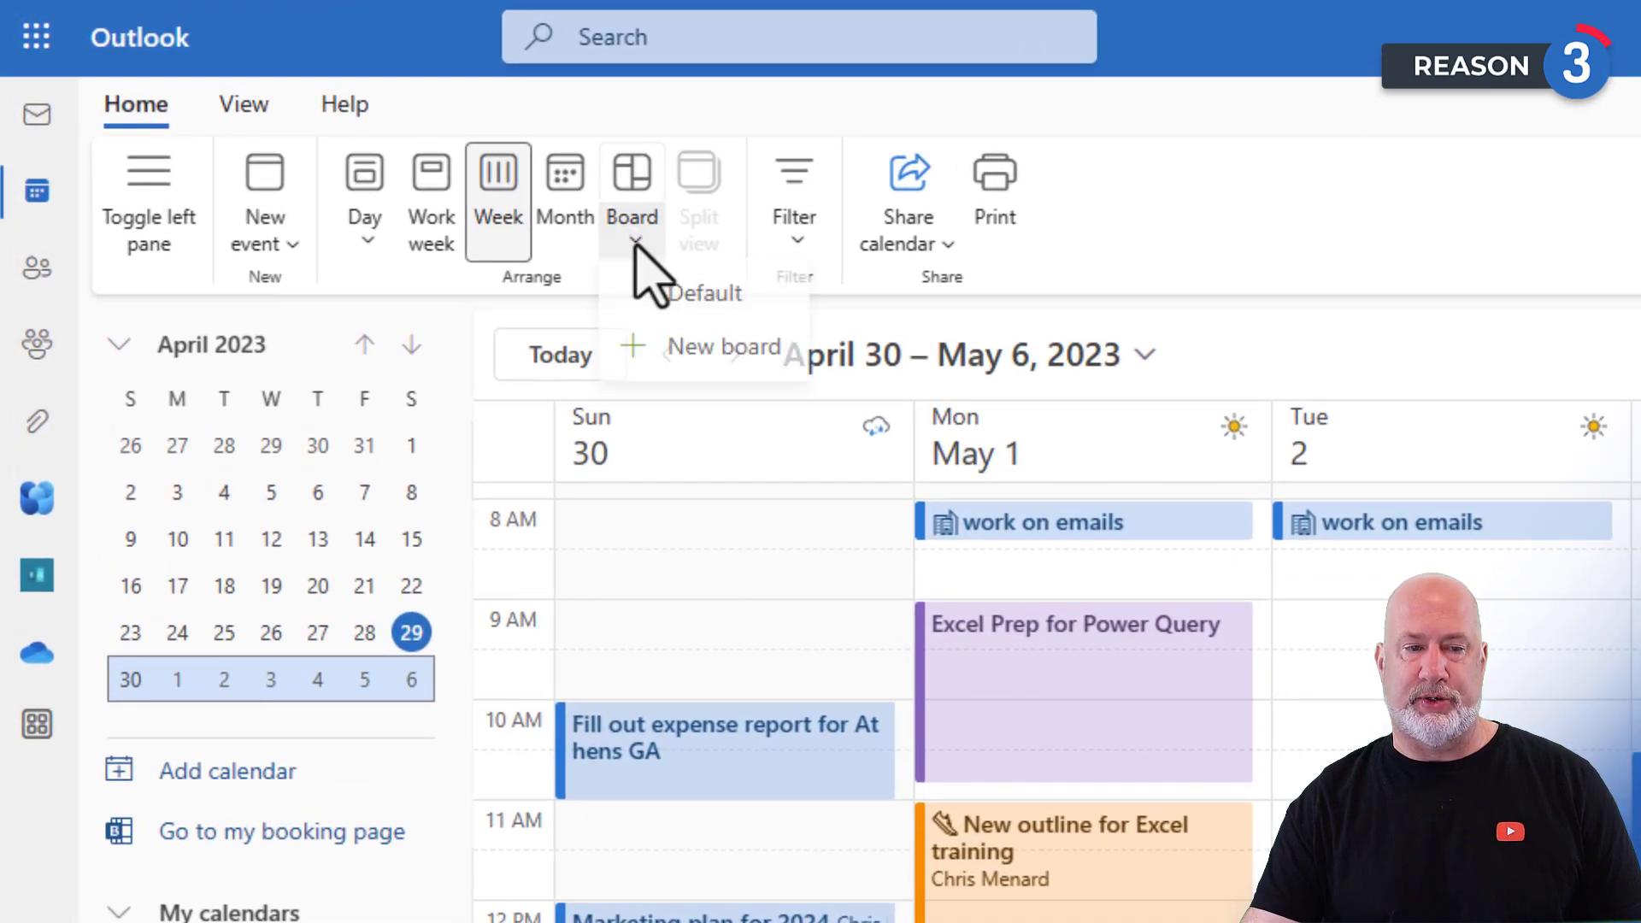
click(719, 301)
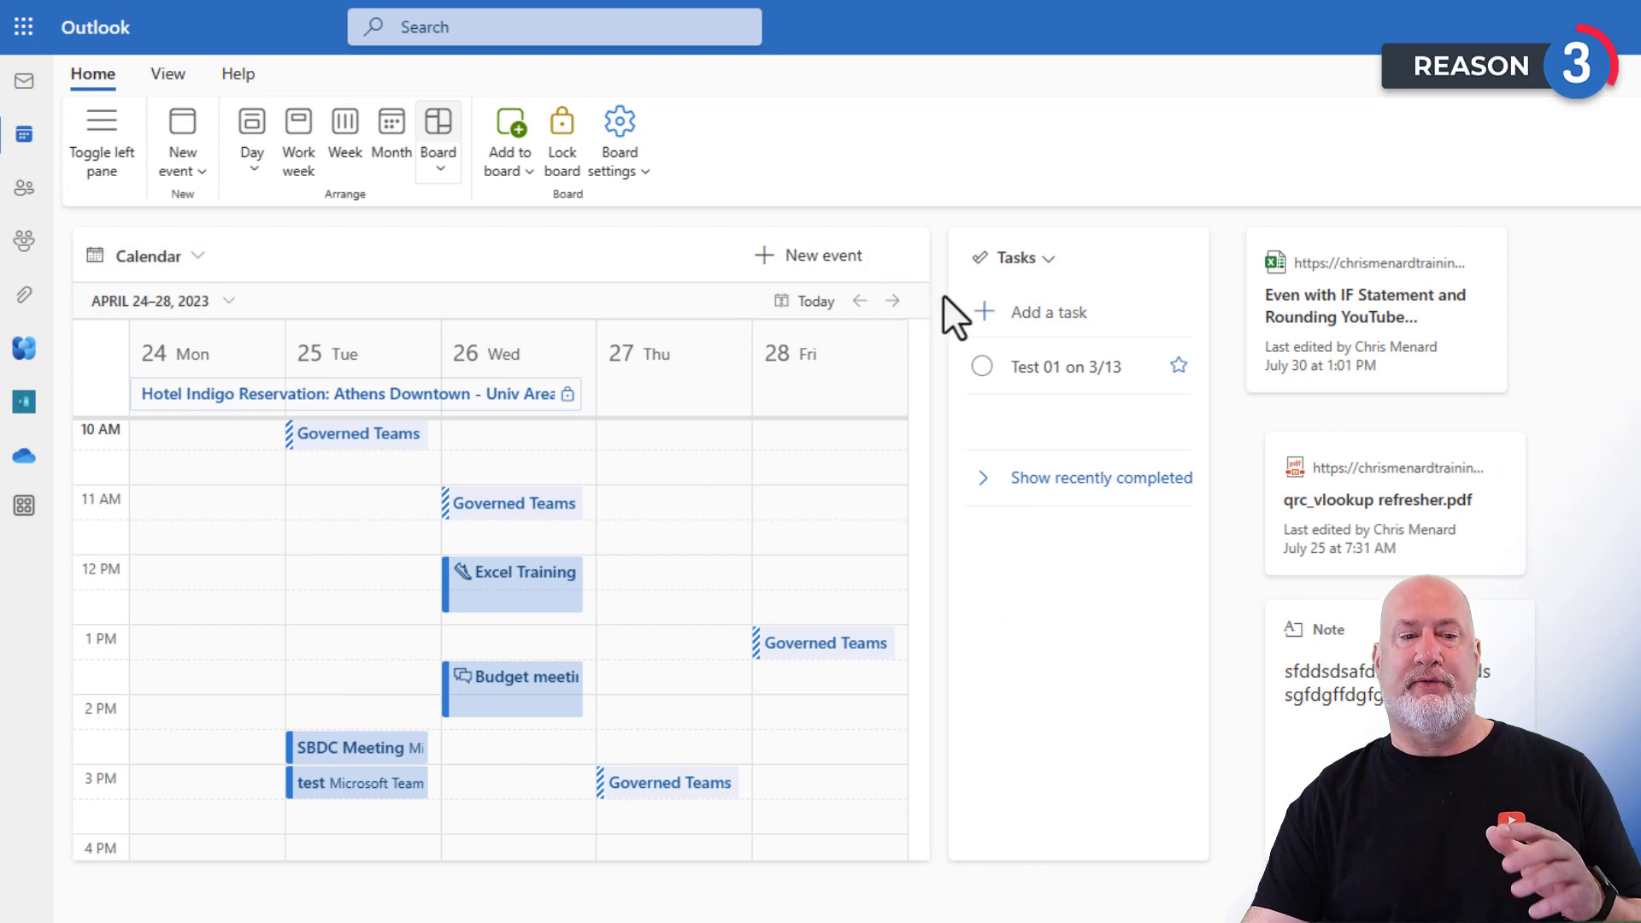
mouse_move(504, 410)
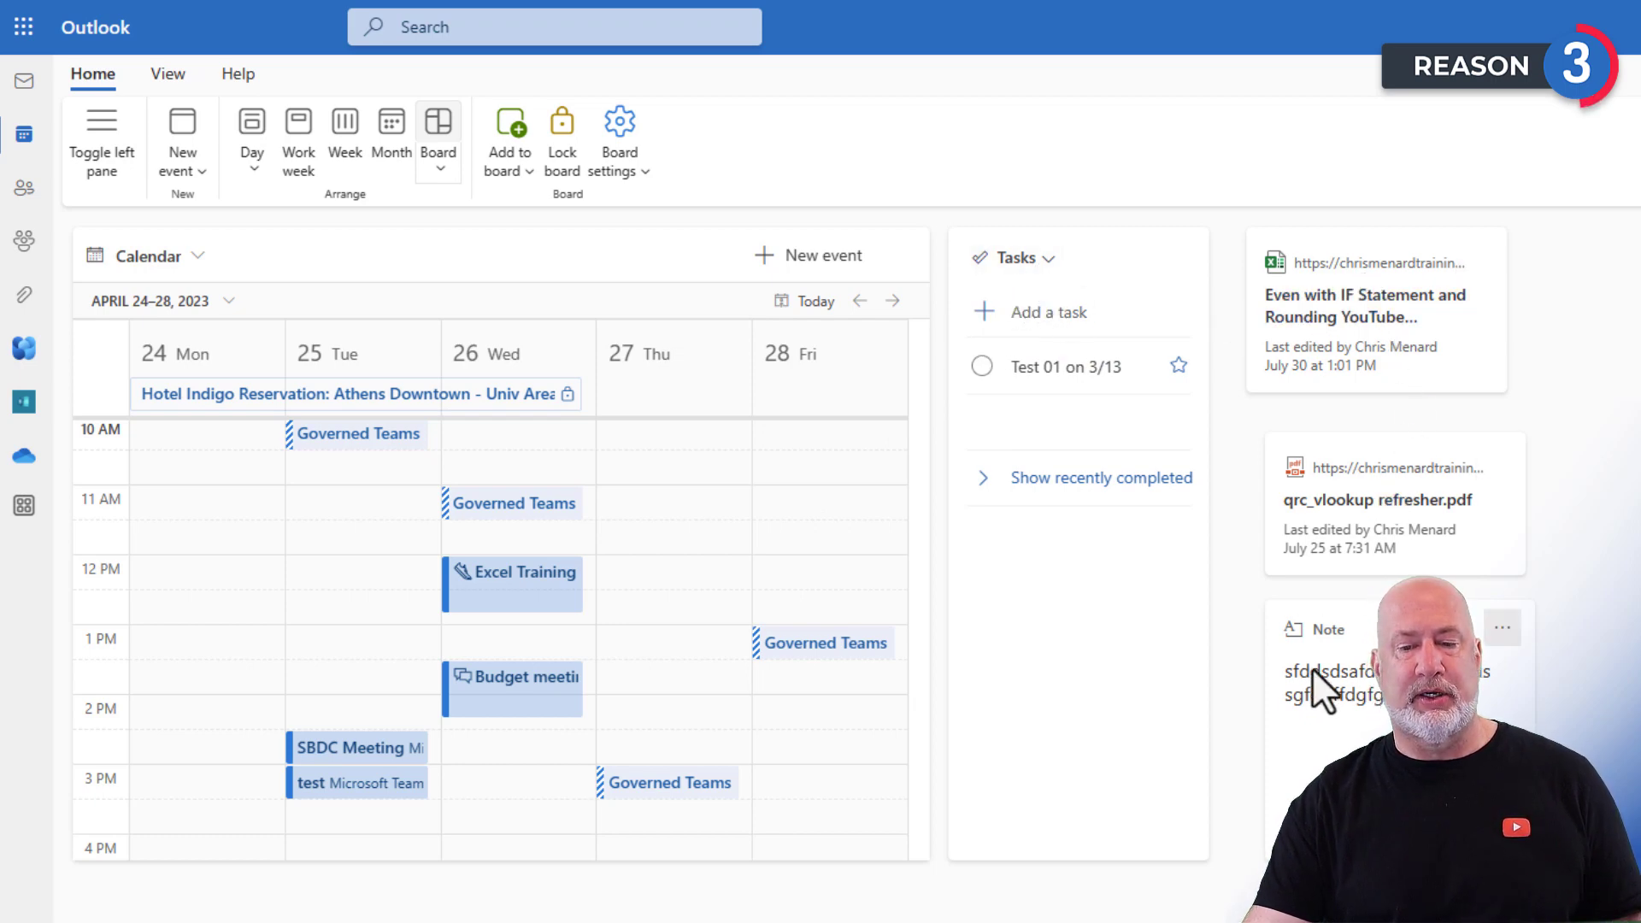
click(523, 172)
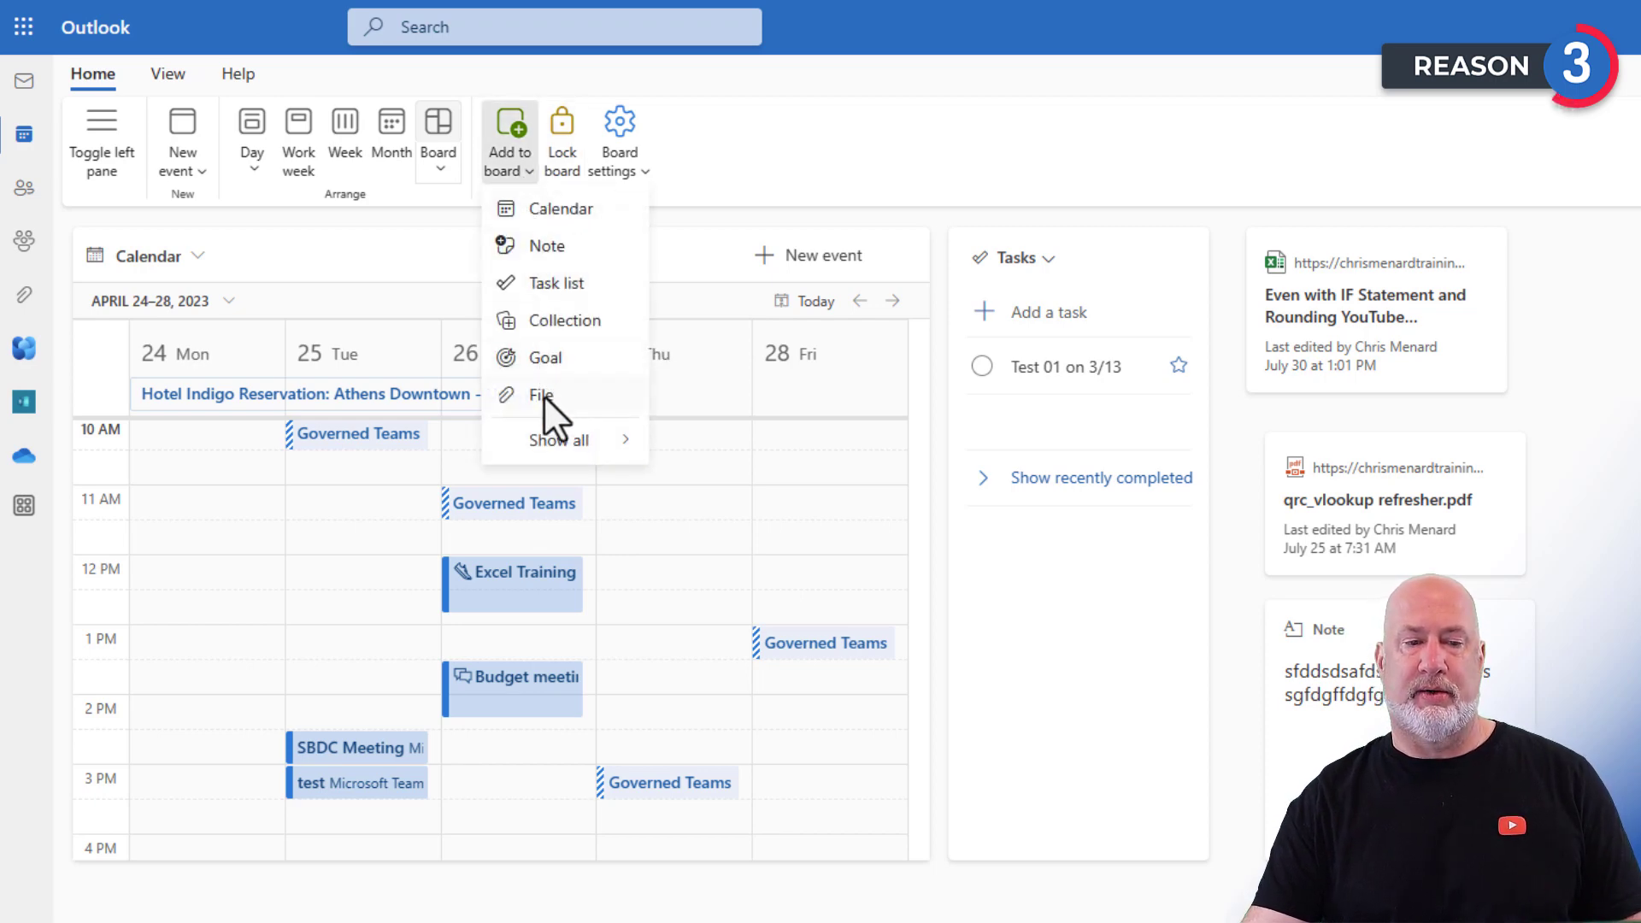
mouse_move(561, 445)
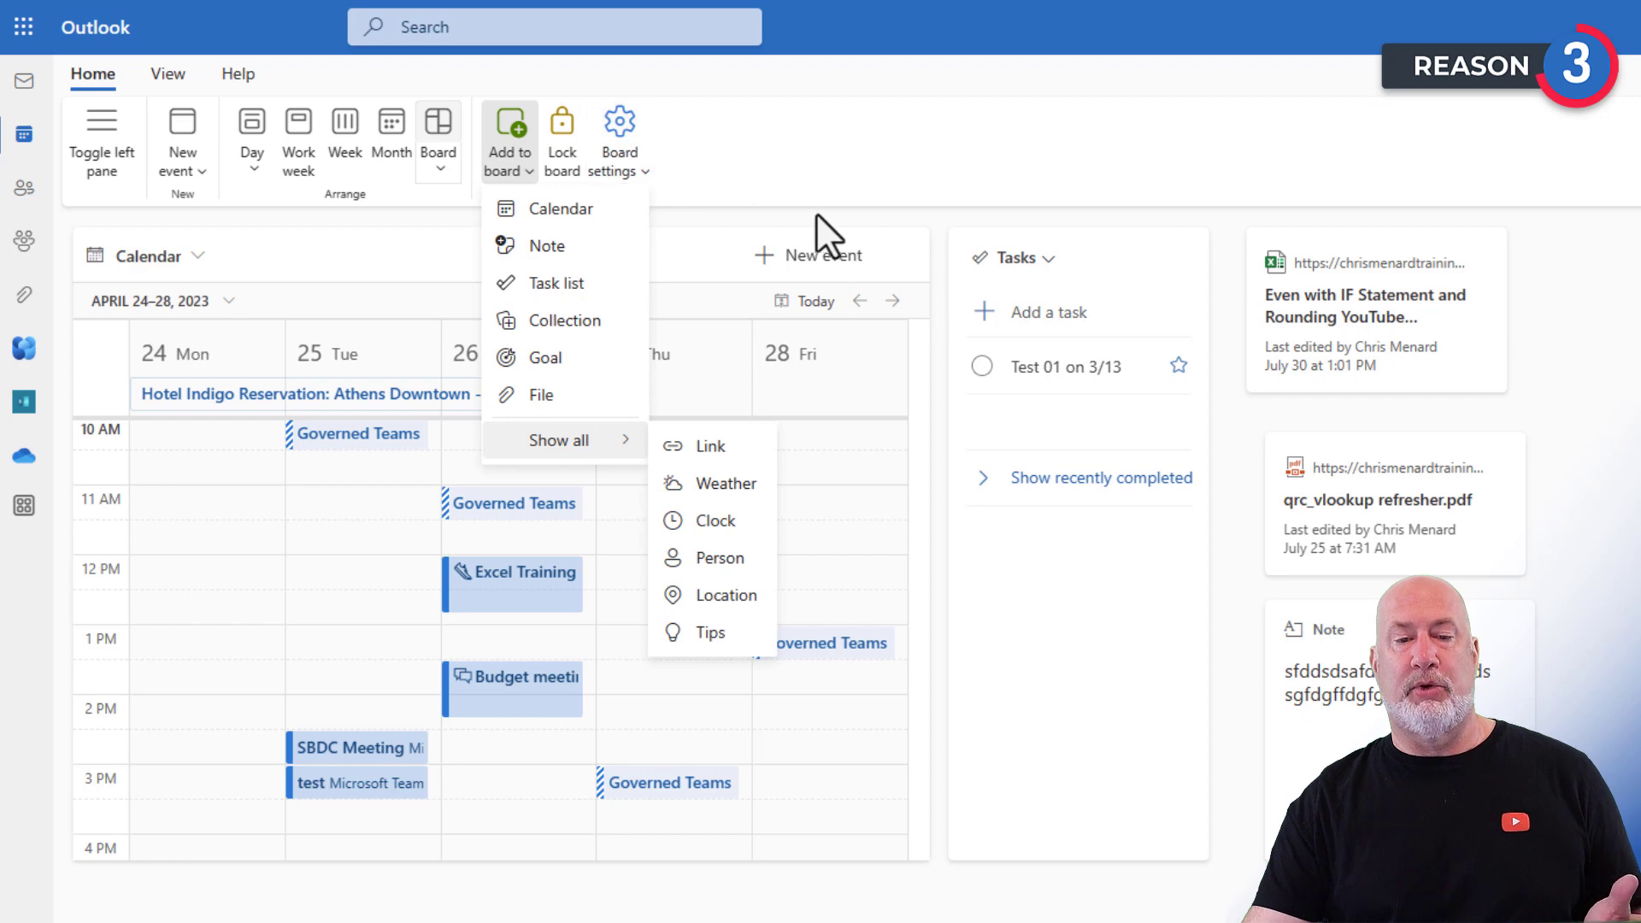
Choose a different date range for the calendar on the board.
click(227, 309)
click(227, 301)
click(231, 601)
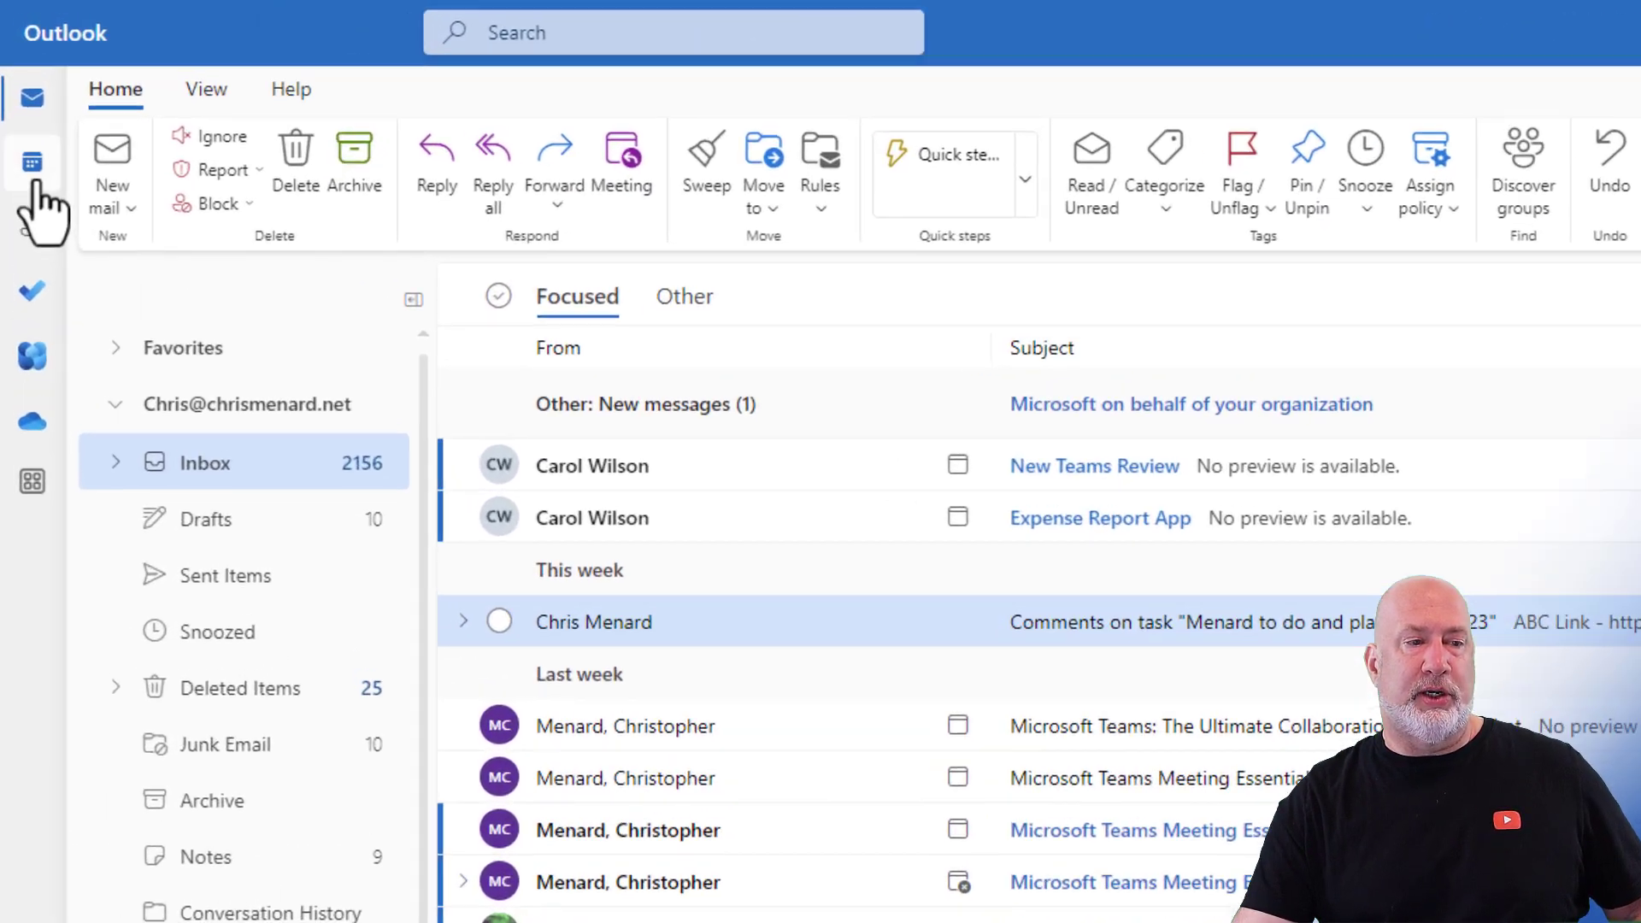
Return from the mailbox to the calendar and clear the "I'm the organizer" filter so all items are shown.
click(34, 167)
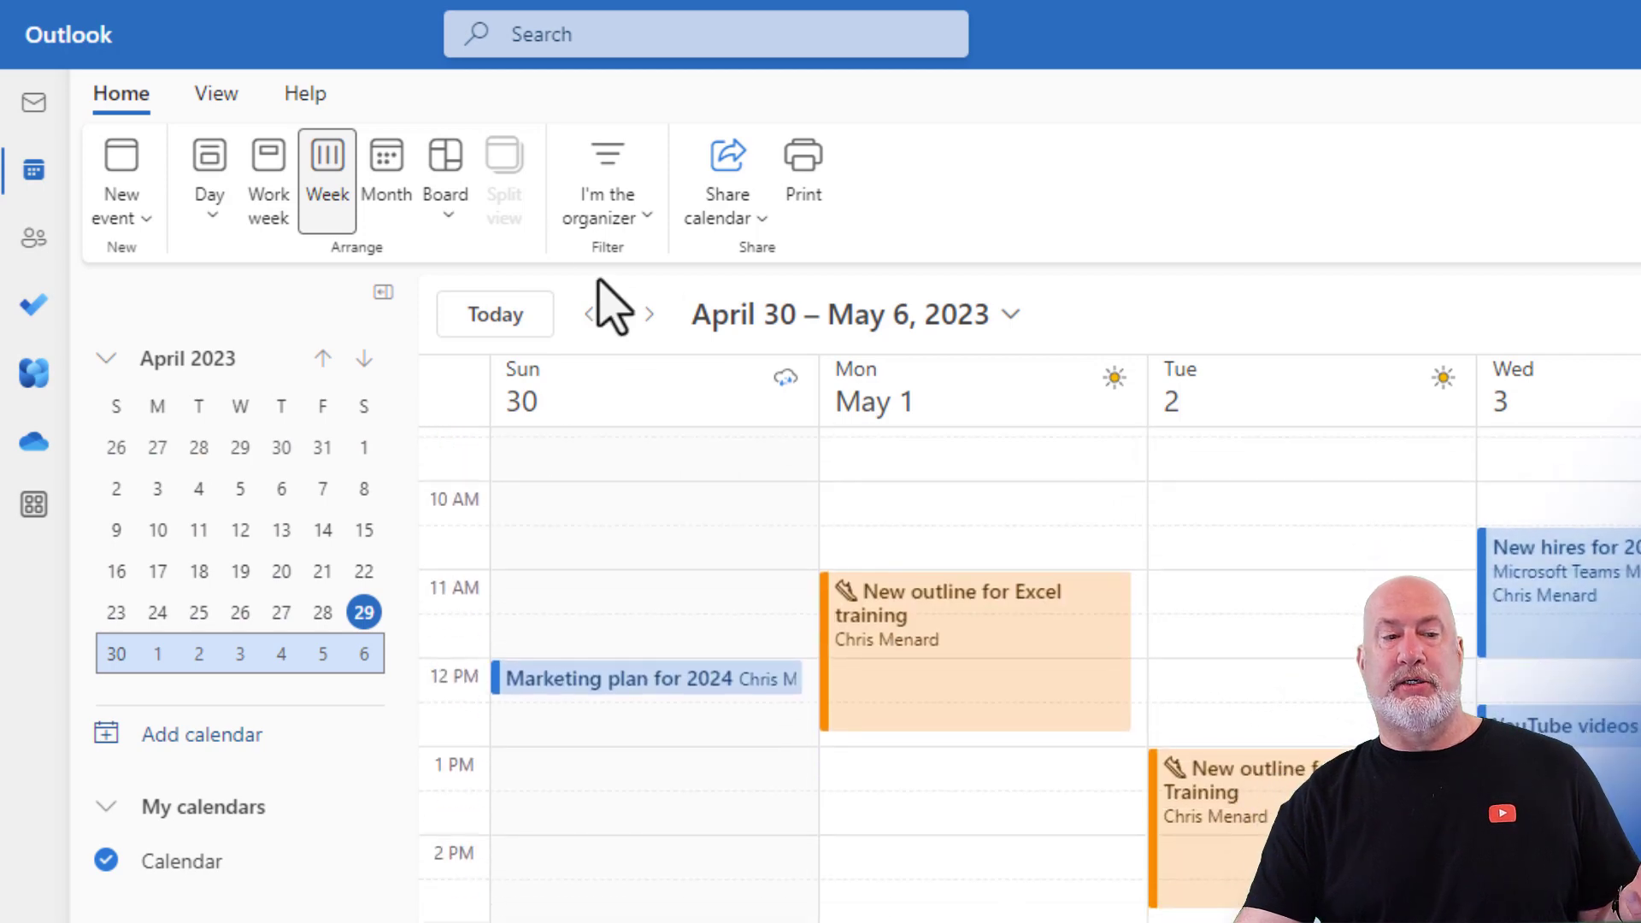
click(605, 224)
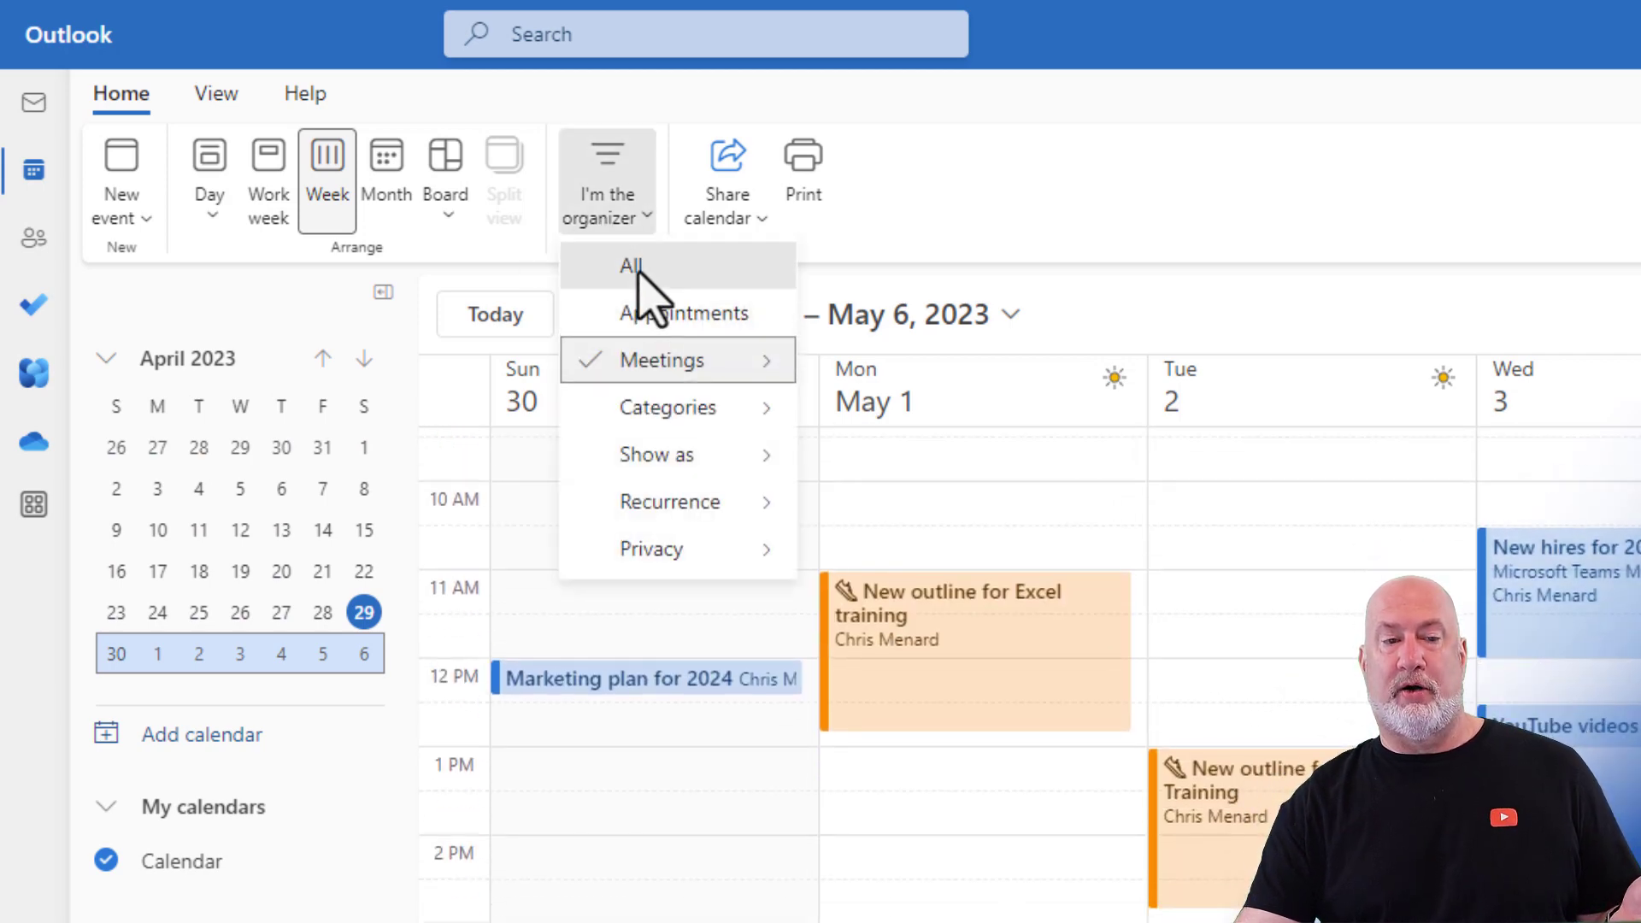
click(632, 267)
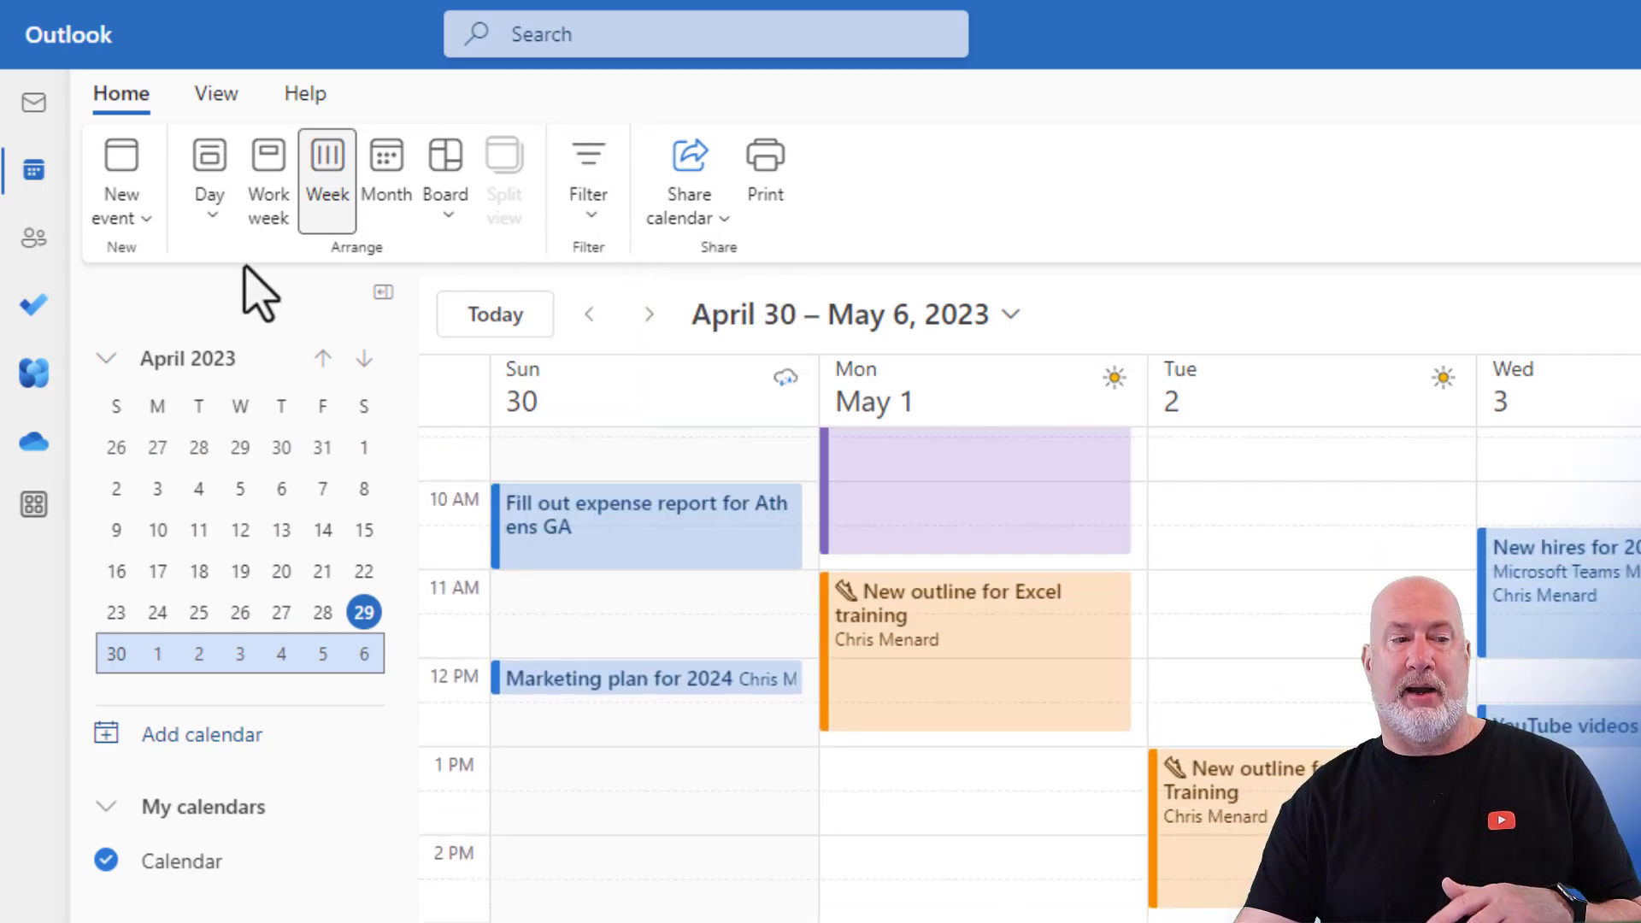
Open the choices for creating a new calendar item.
click(148, 221)
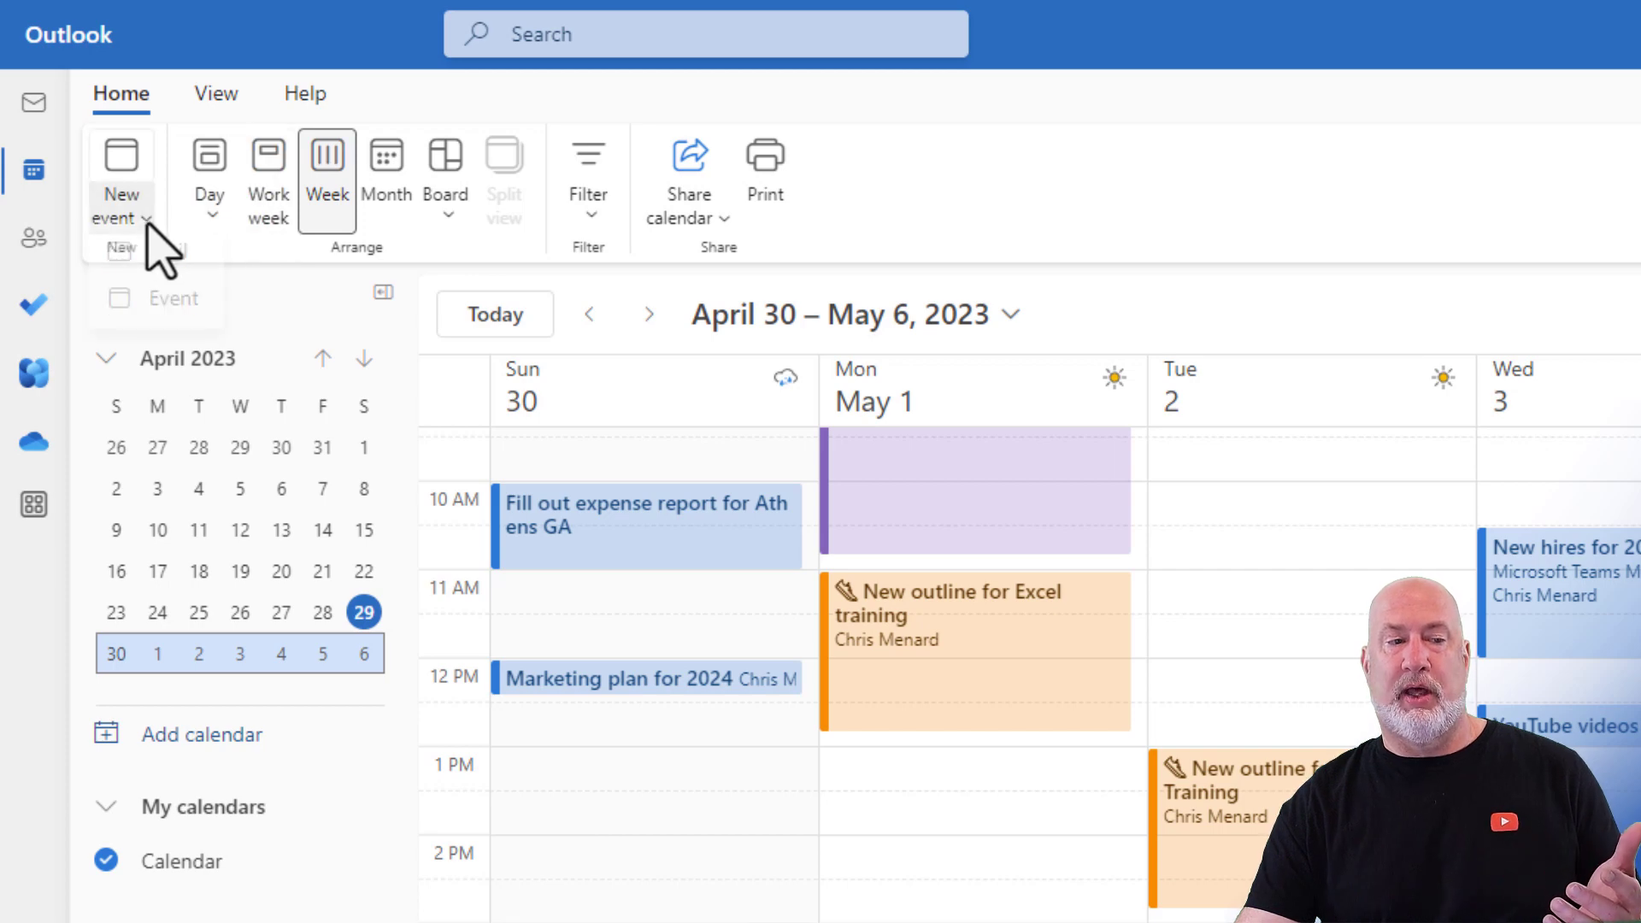